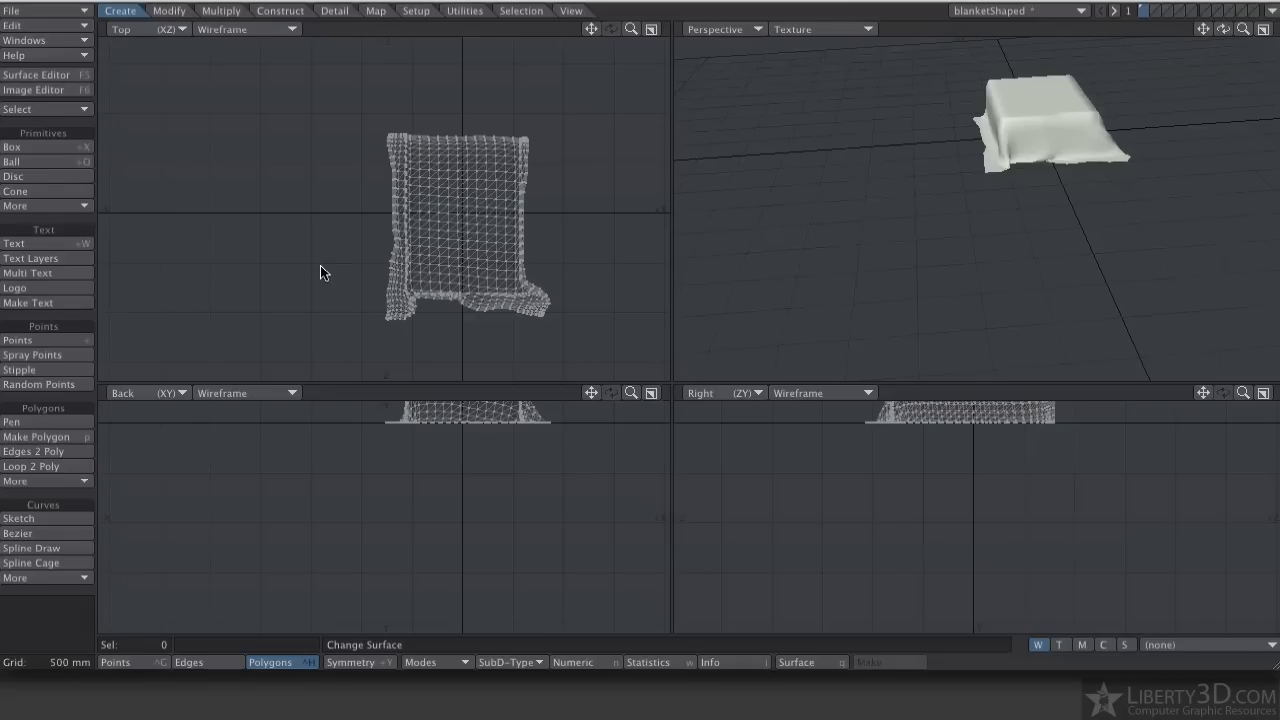
Inspect the blanketShaped mesh from several angles, and switch to the flat blanket object to examine its subdivided grid.
alt+drag(446, 472, 412, 560)
alt+drag(940, 215, 917, 116)
alt+drag(1029, 340, 994, 178)
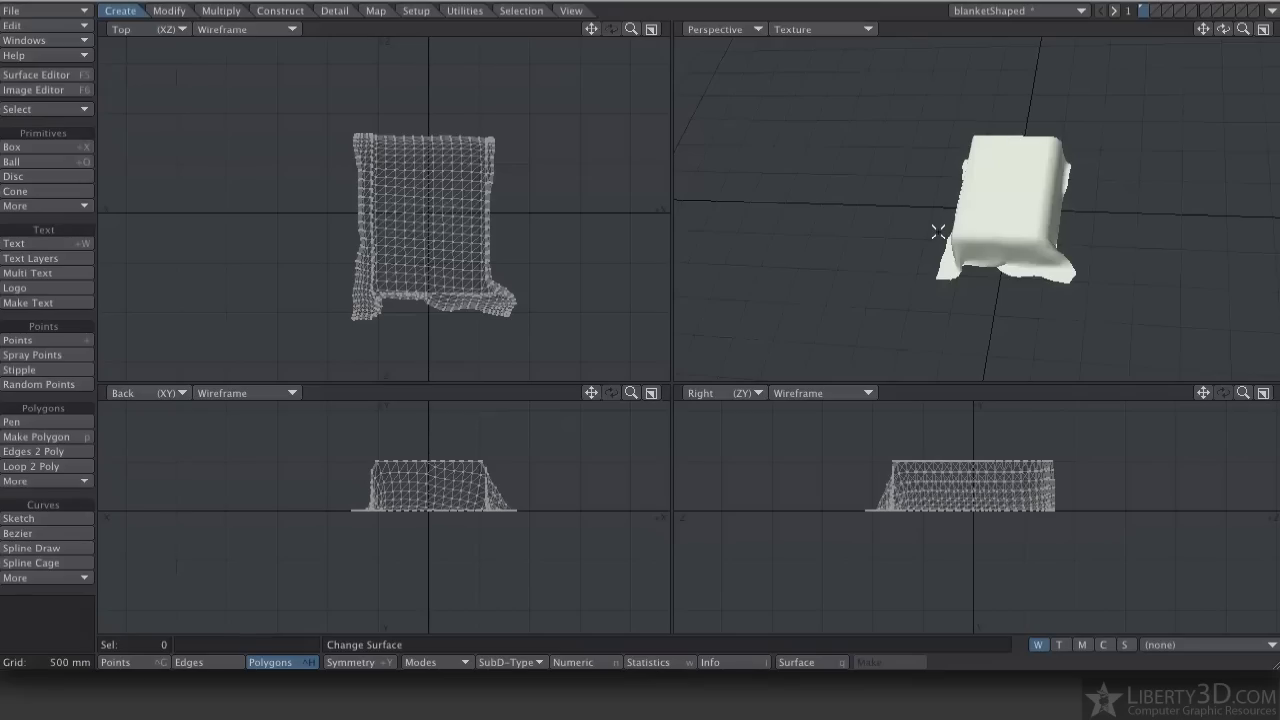
alt+drag(937, 232, 979, 258)
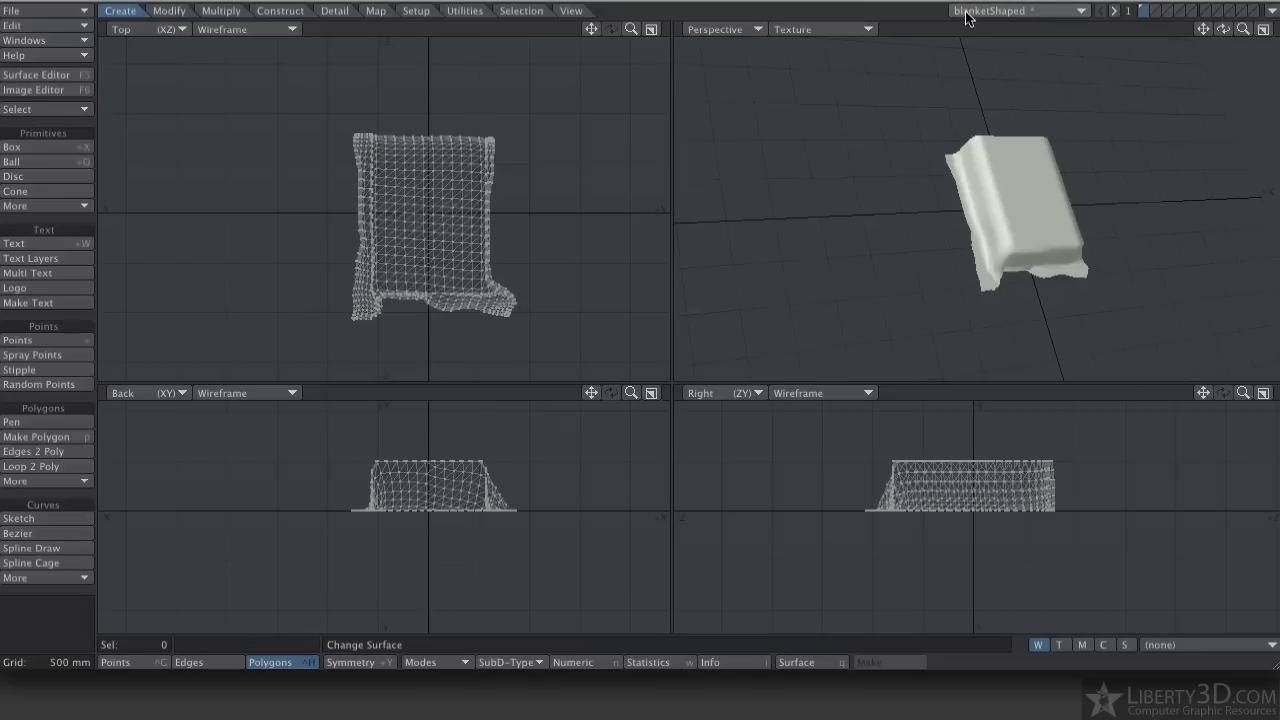
alt+drag(971, 111, 981, 75)
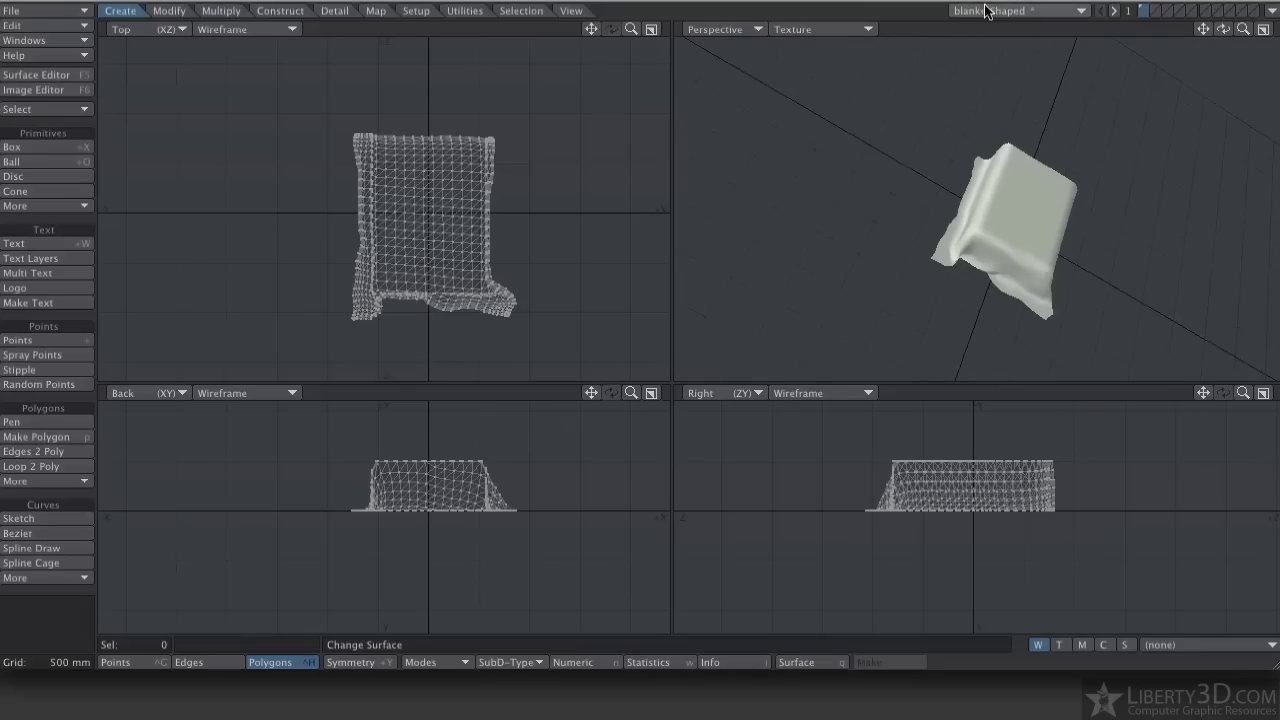
click(988, 9)
click(986, 9)
alt+drag(1046, 177, 991, 246)
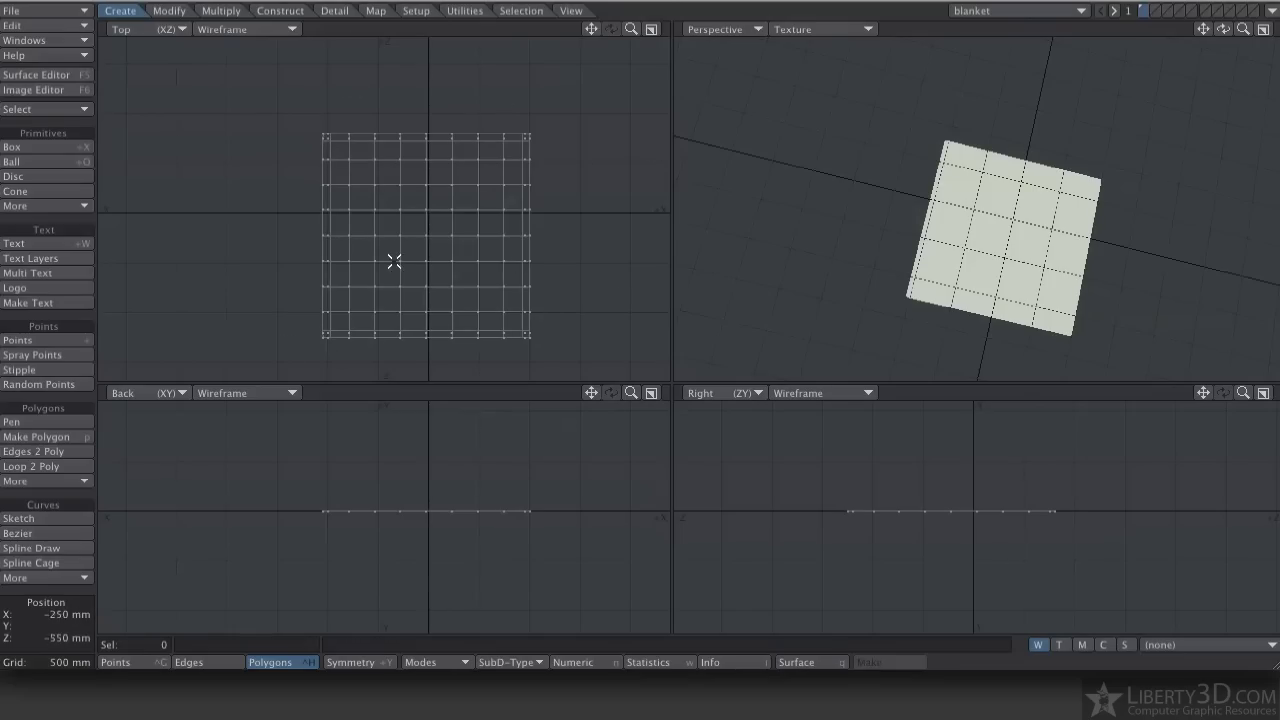
alt+drag(951, 314, 1066, 221)
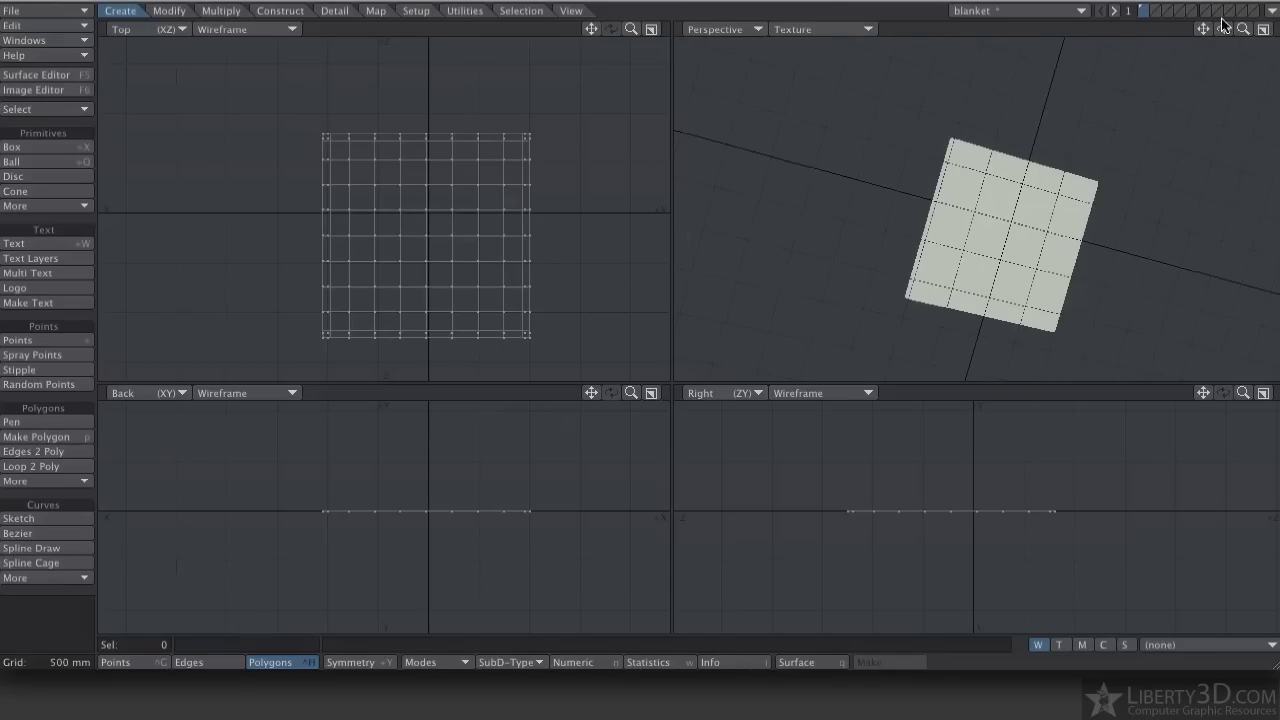
Switch to Layout and load the blanket.lwo object into the scene.
click(1277, 16)
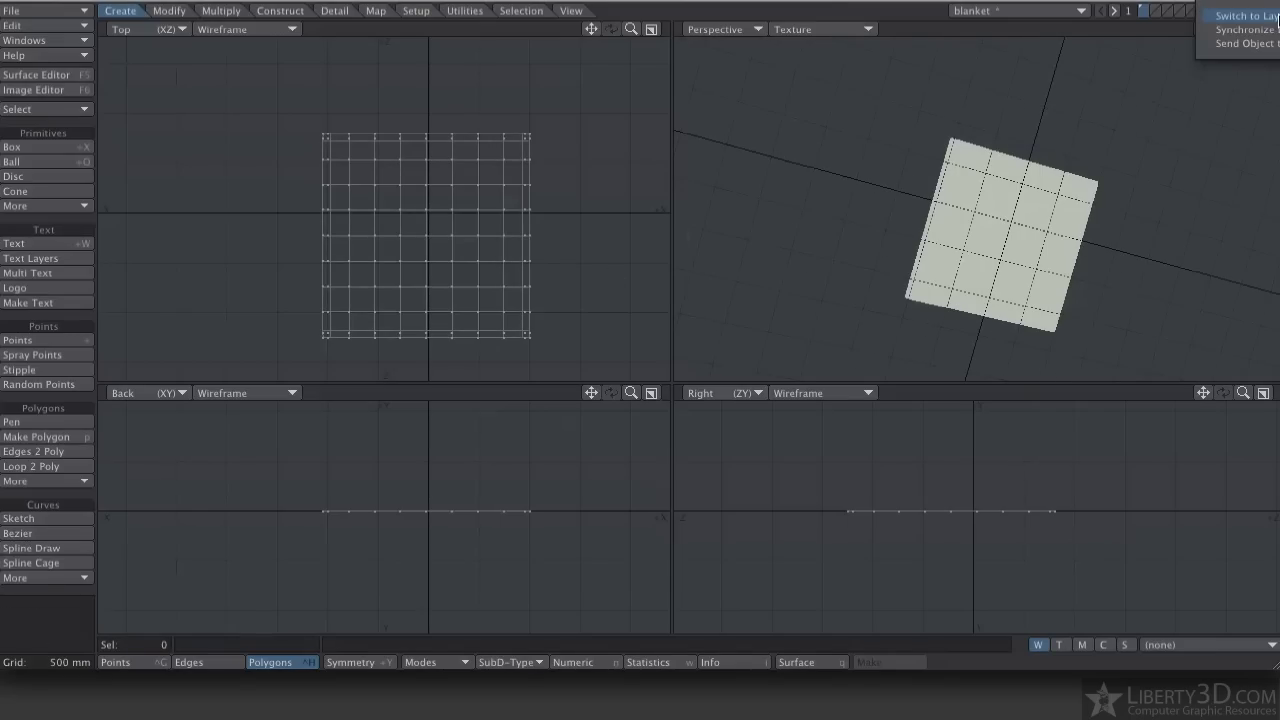
click(1276, 16)
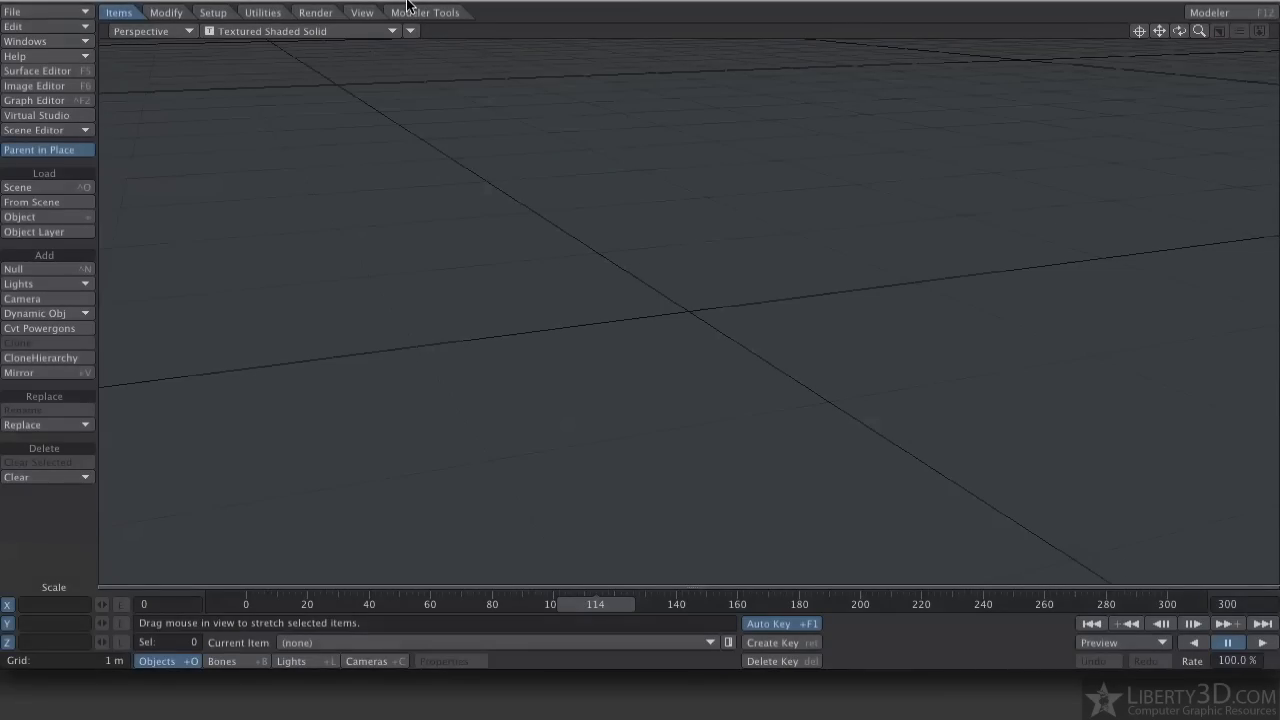
key(plus)
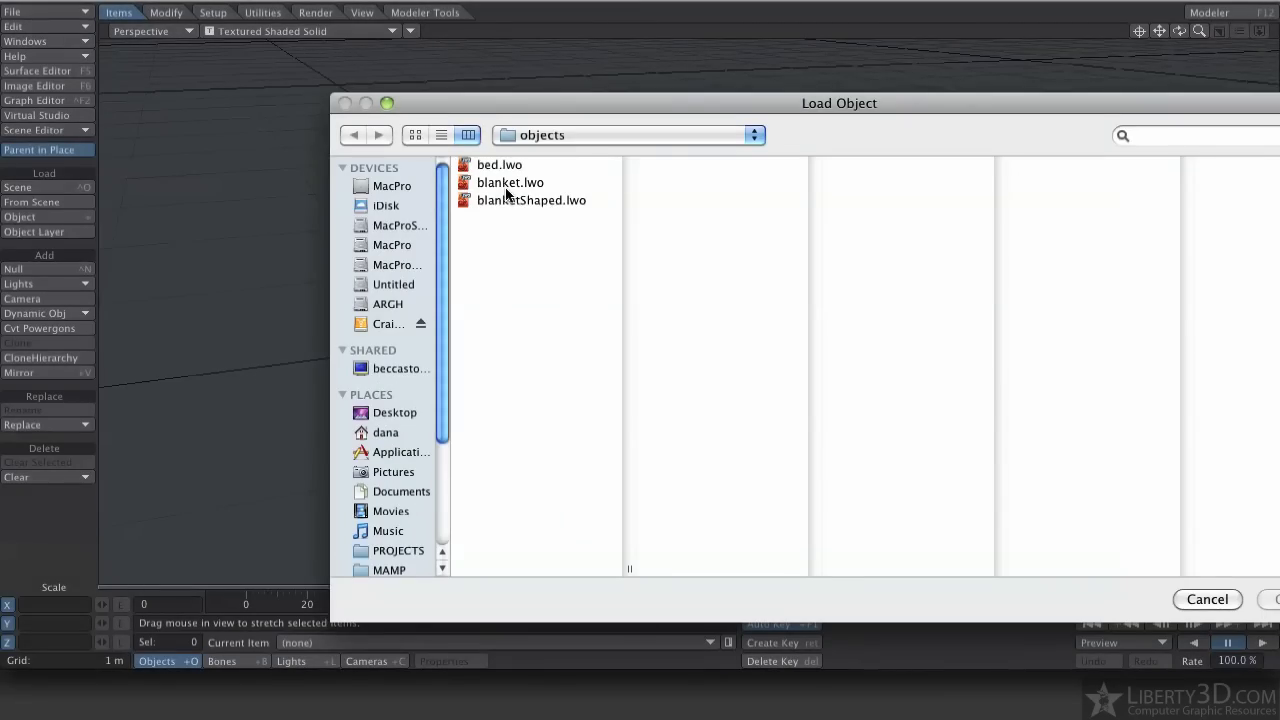
double_click(512, 182)
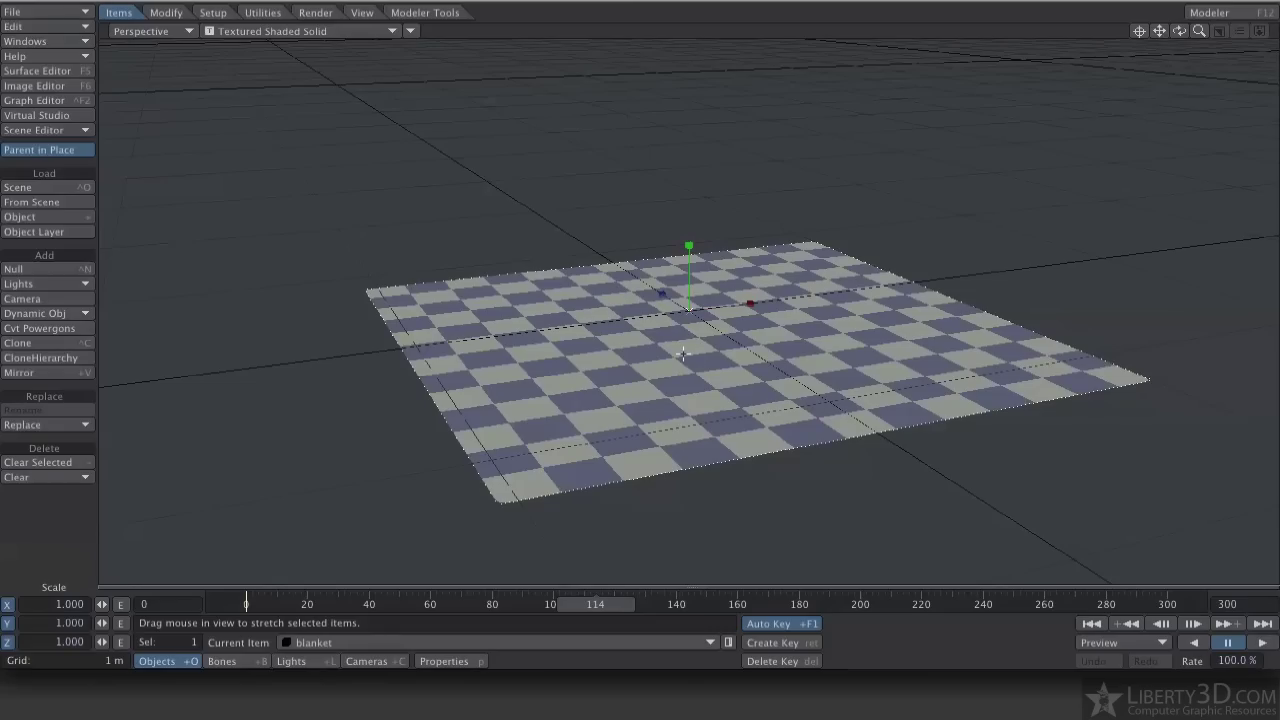
Raise the blanket above the ground to about 956 mm on the Y axis at frame 0.
key(t)
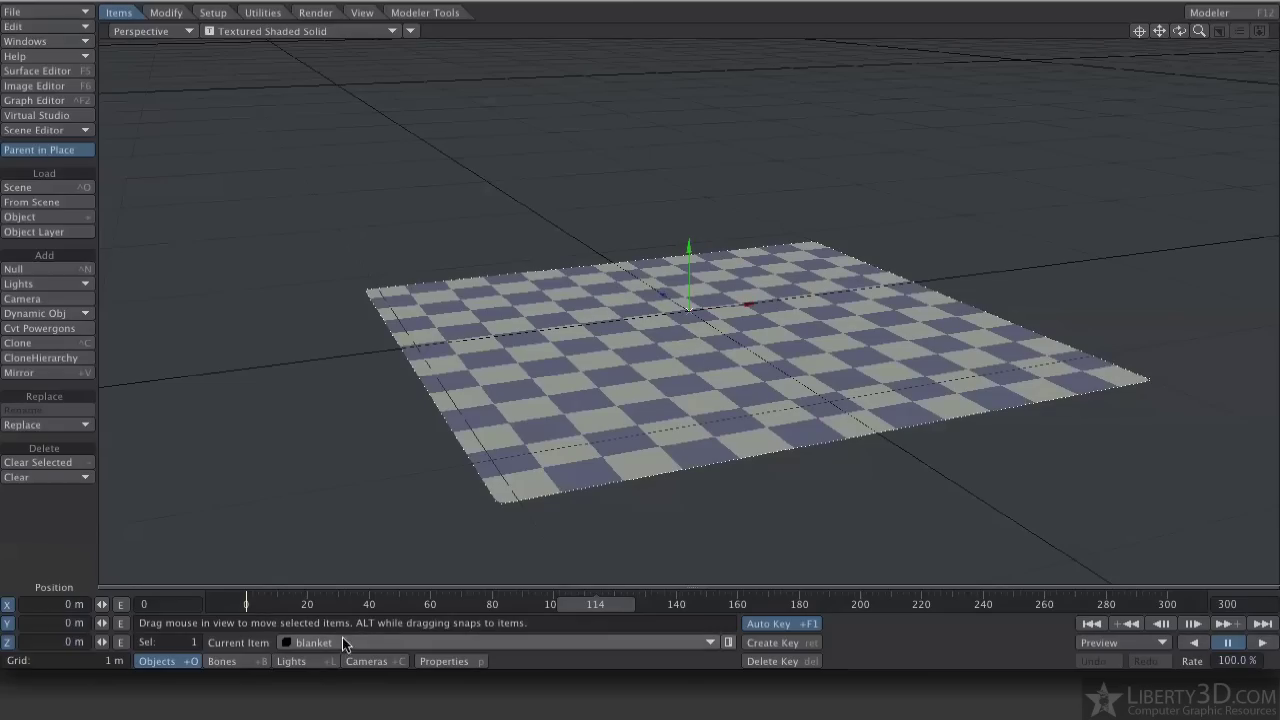
click(245, 603)
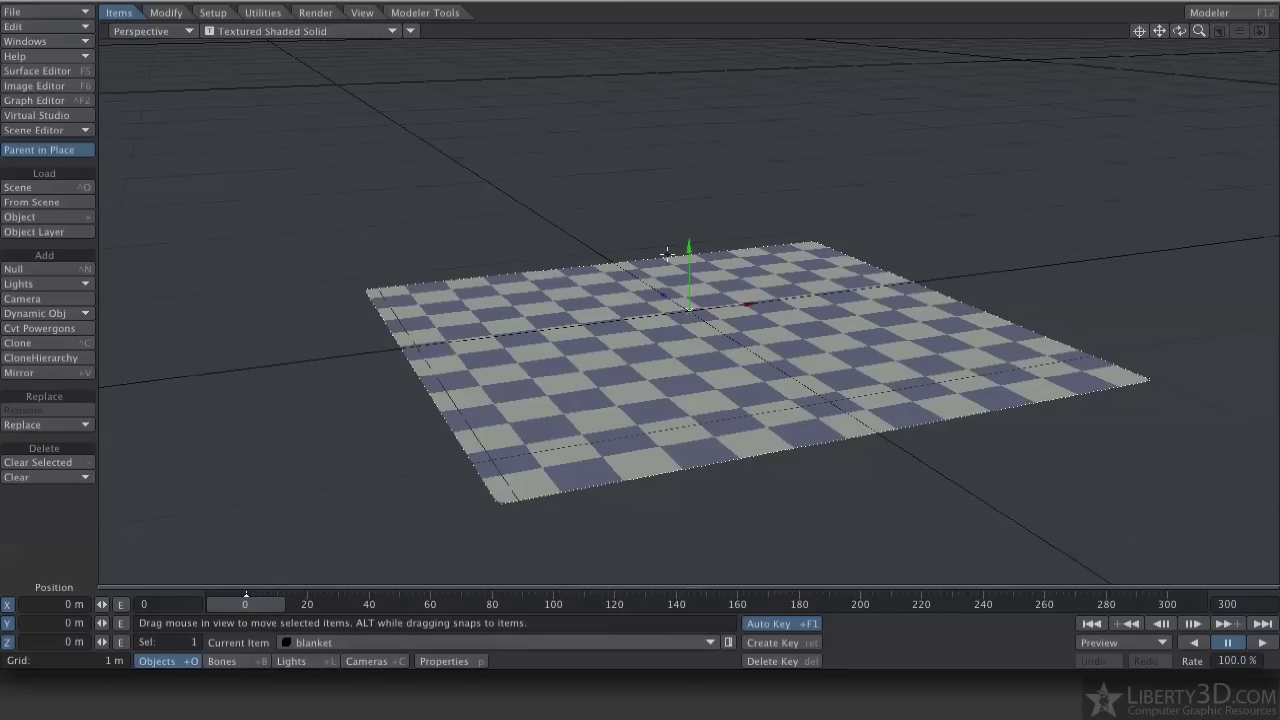
drag(689, 272, 689, 62)
right_drag(689, 65, 689, 45)
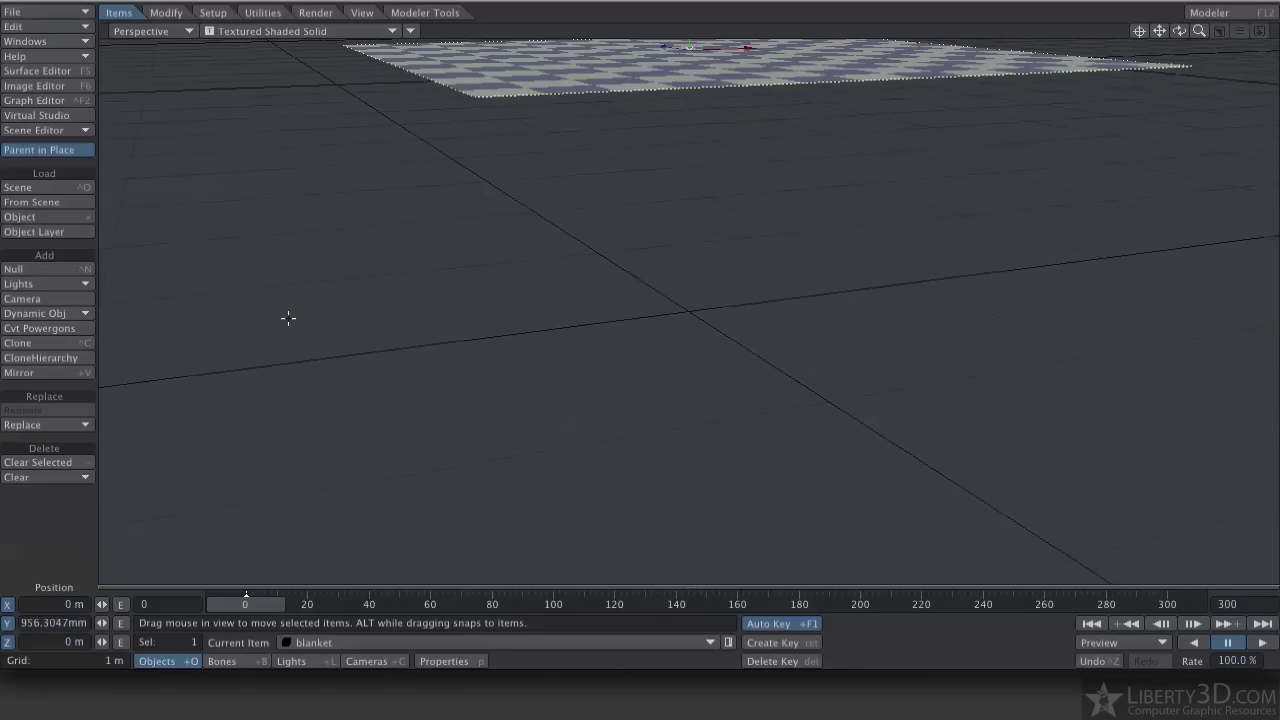
Add a collision effector named Floor_collision.
click(60, 314)
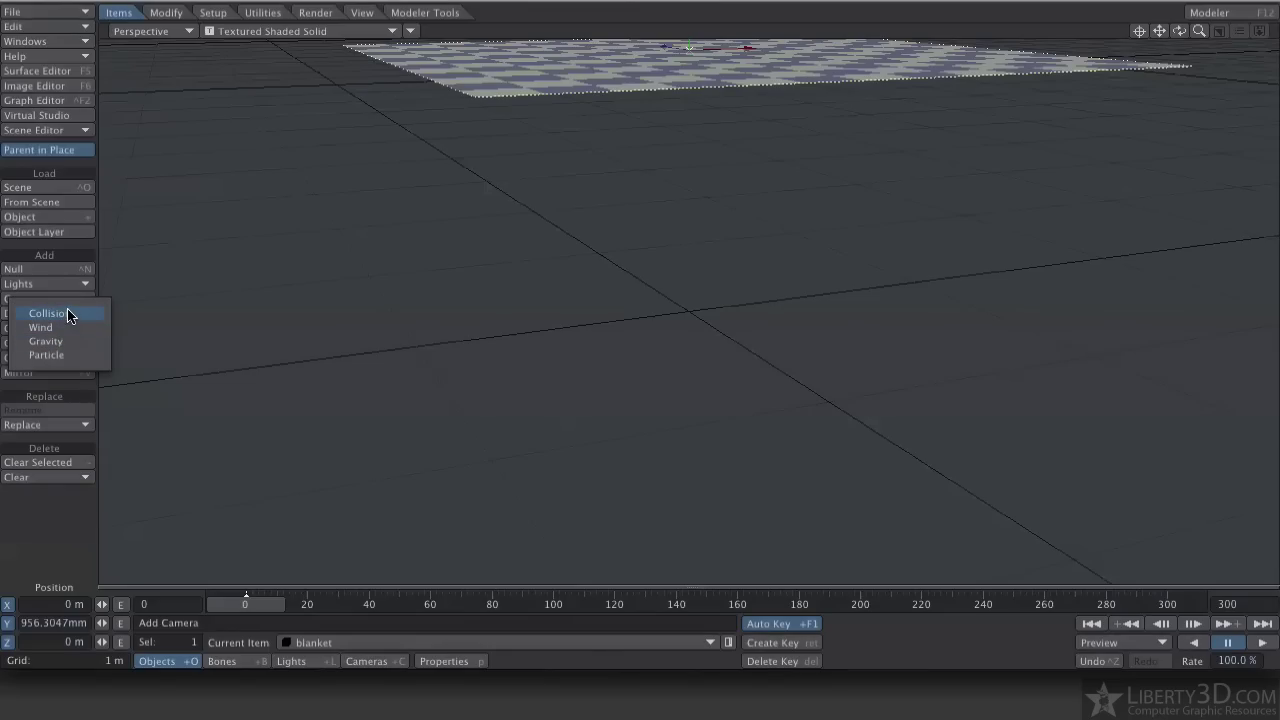
click(47, 313)
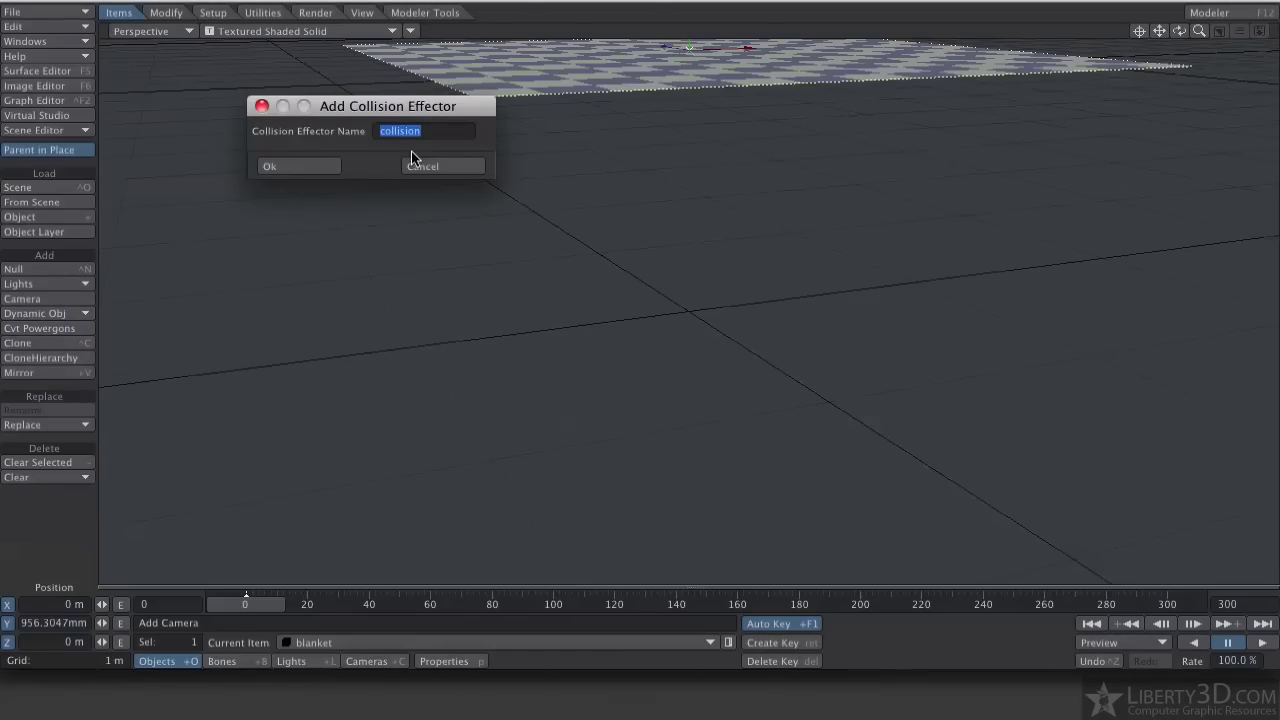
key(Left)
text(Floor)
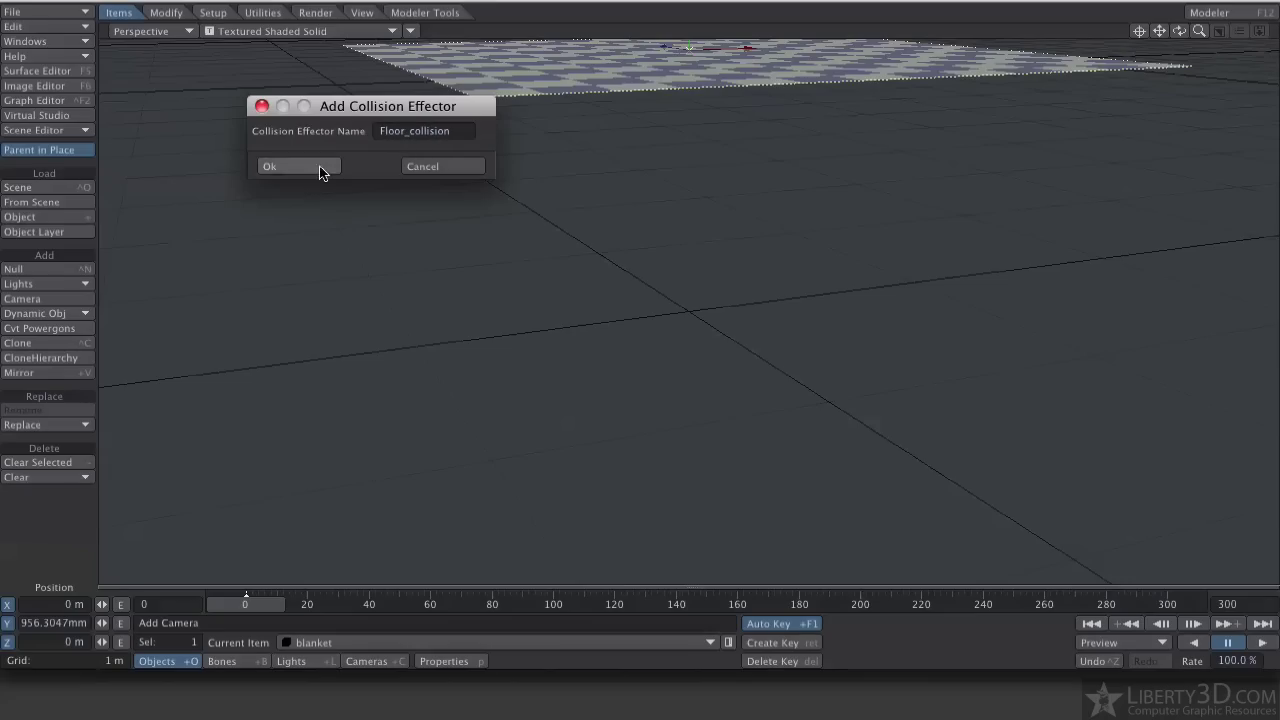
click(286, 166)
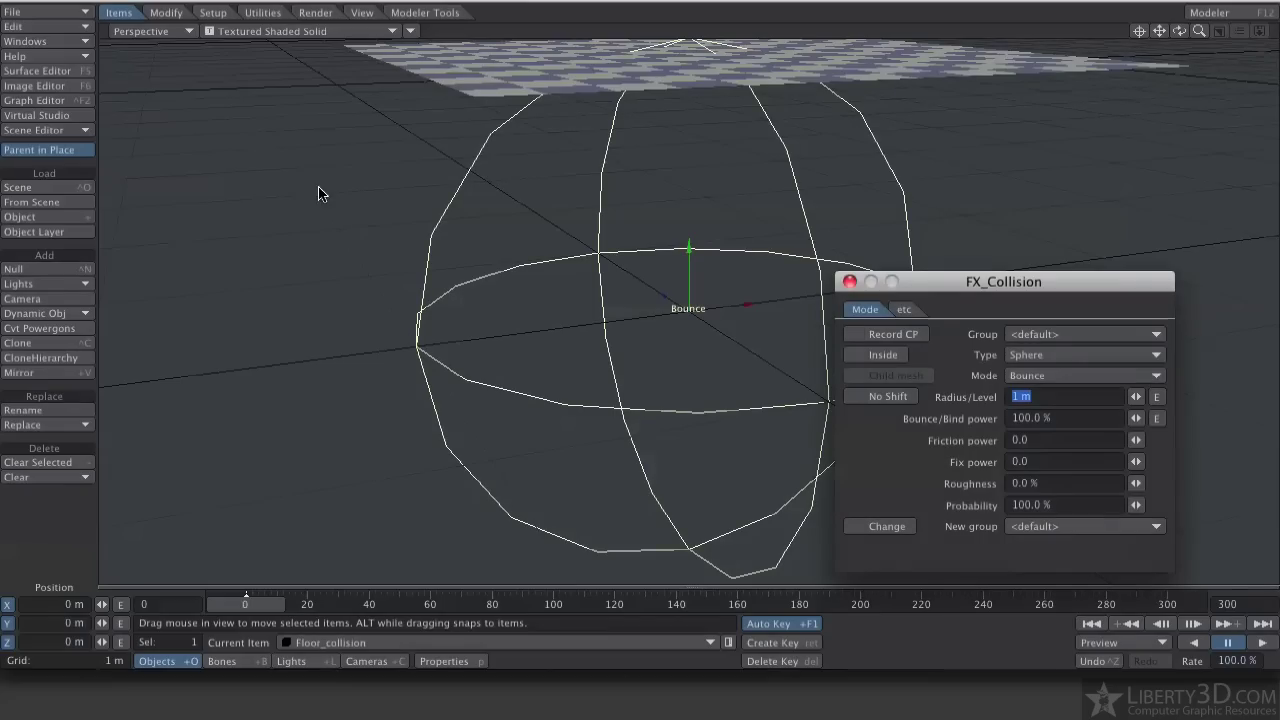
Set the floor collision's type to Plane and its radius/level to 0 m, and close its properties.
click(1055, 354)
click(1050, 383)
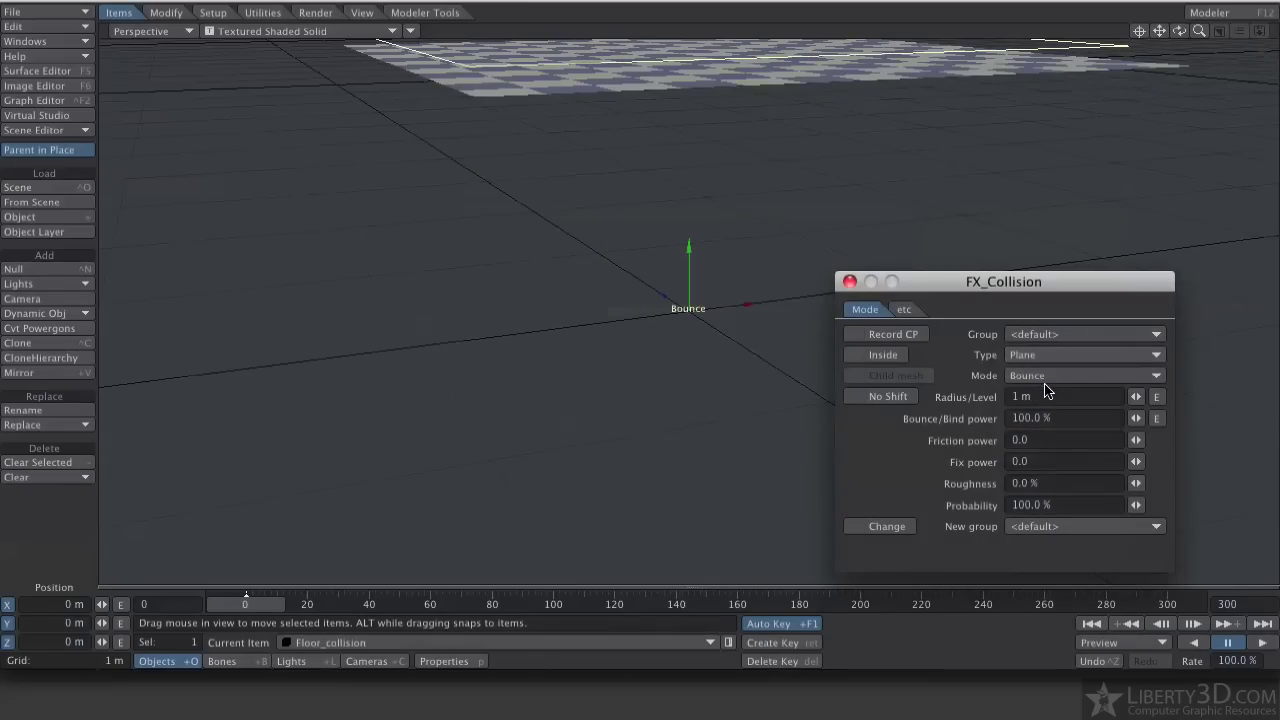
click(1045, 396)
text(0)
key(Tab)
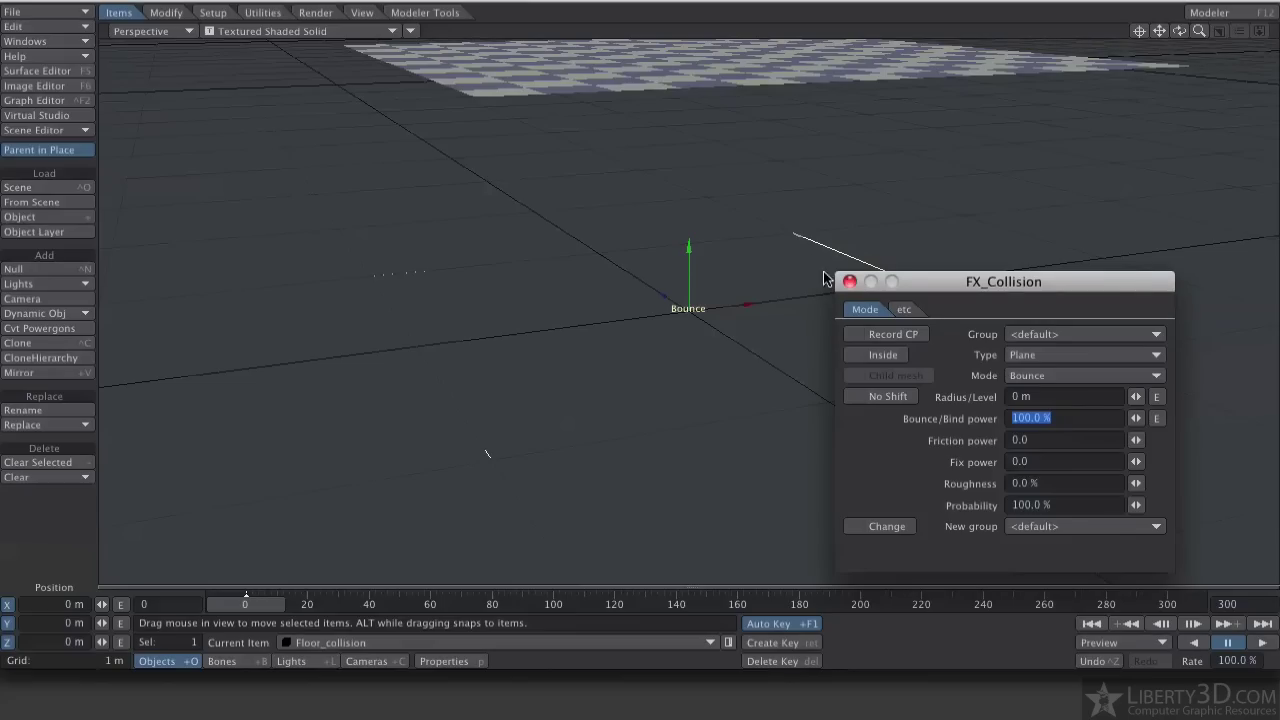
click(848, 281)
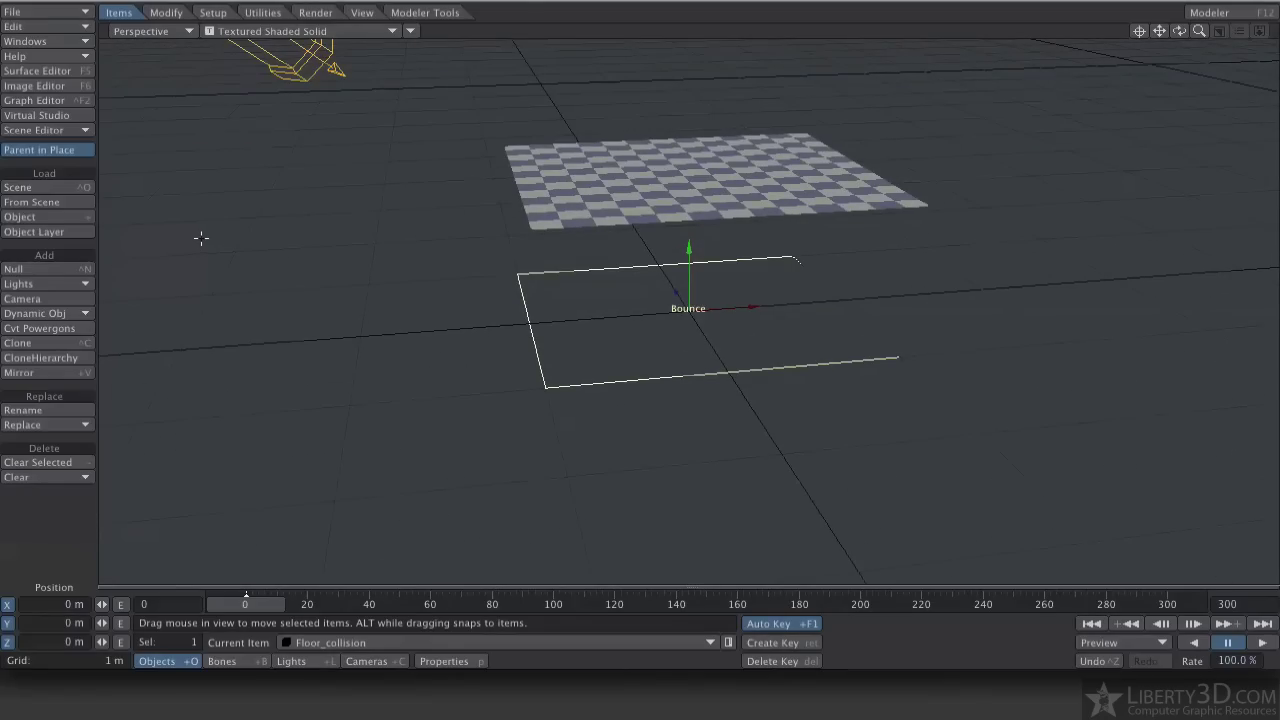
Add a collision effector named Bed_collision and set its type to Box.
click(34, 314)
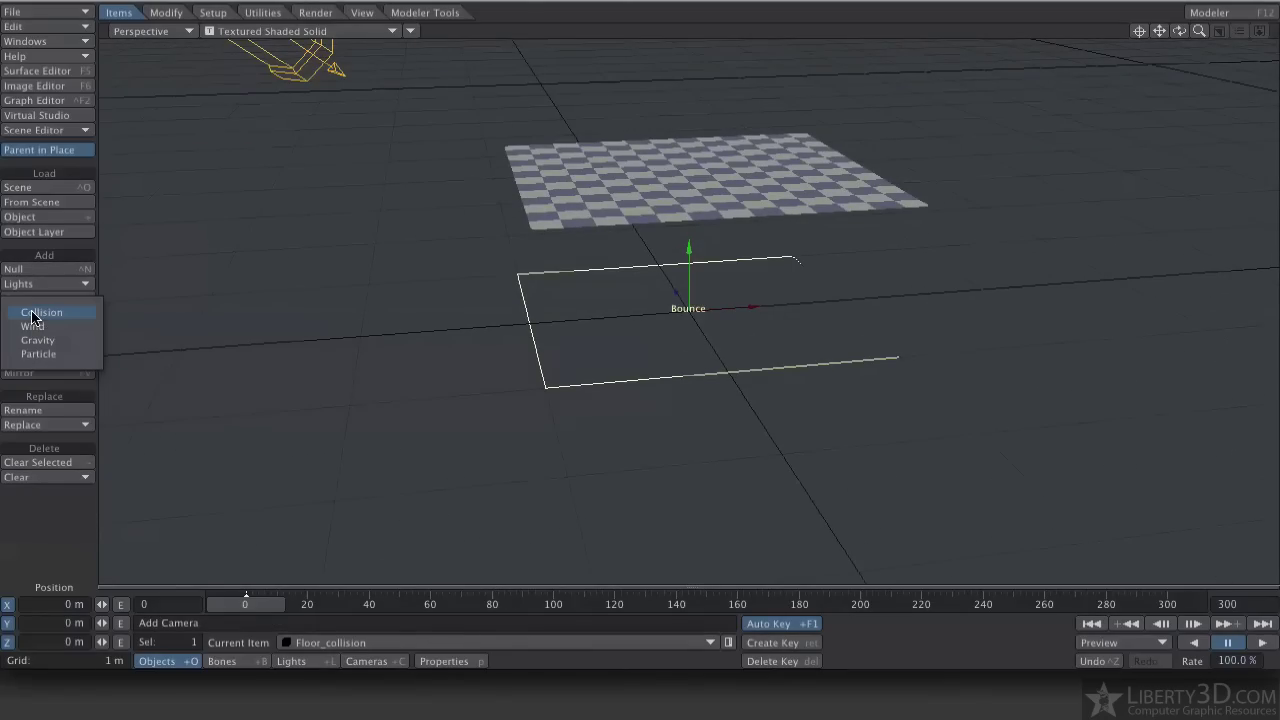
click(34, 313)
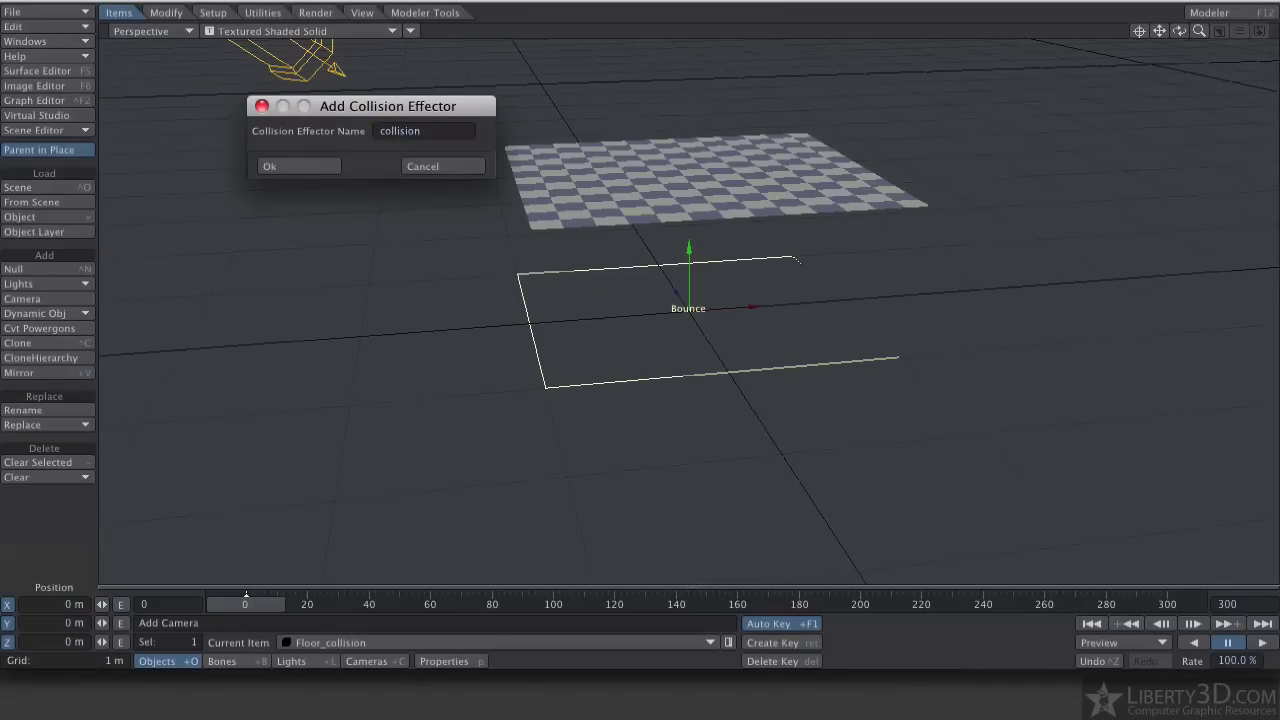
text(Bed_)
click(313, 166)
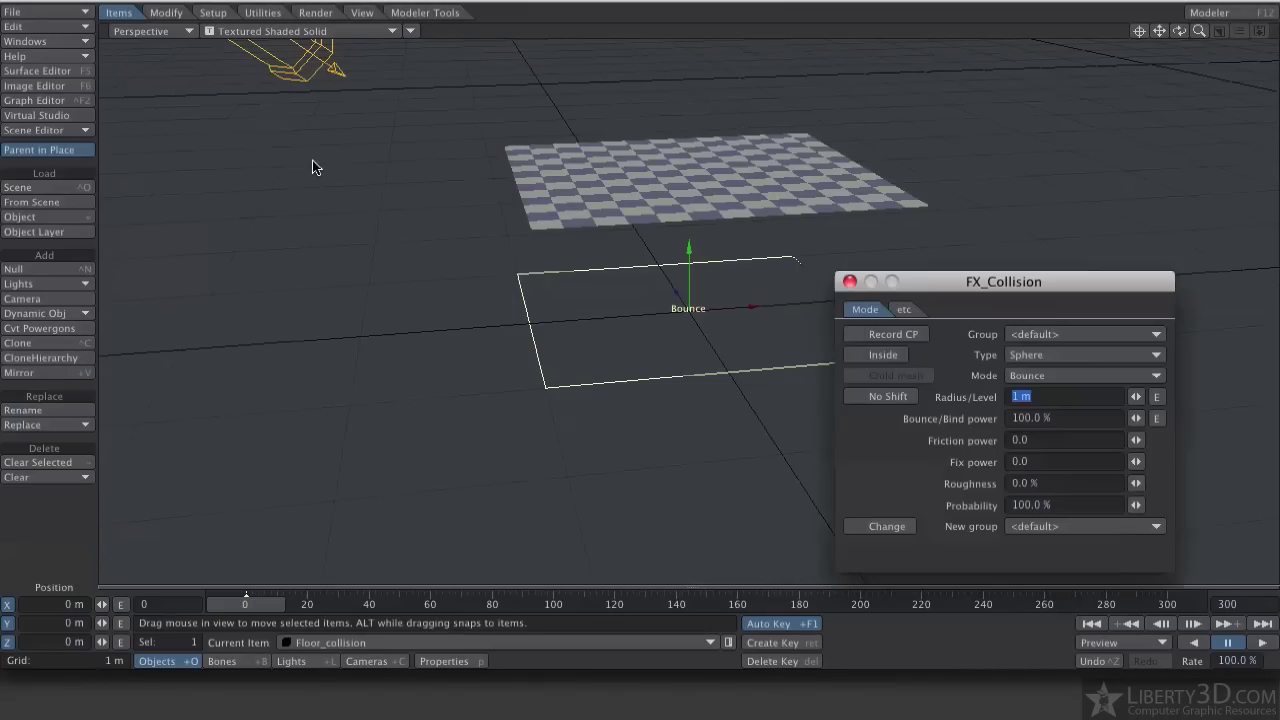
click(1030, 357)
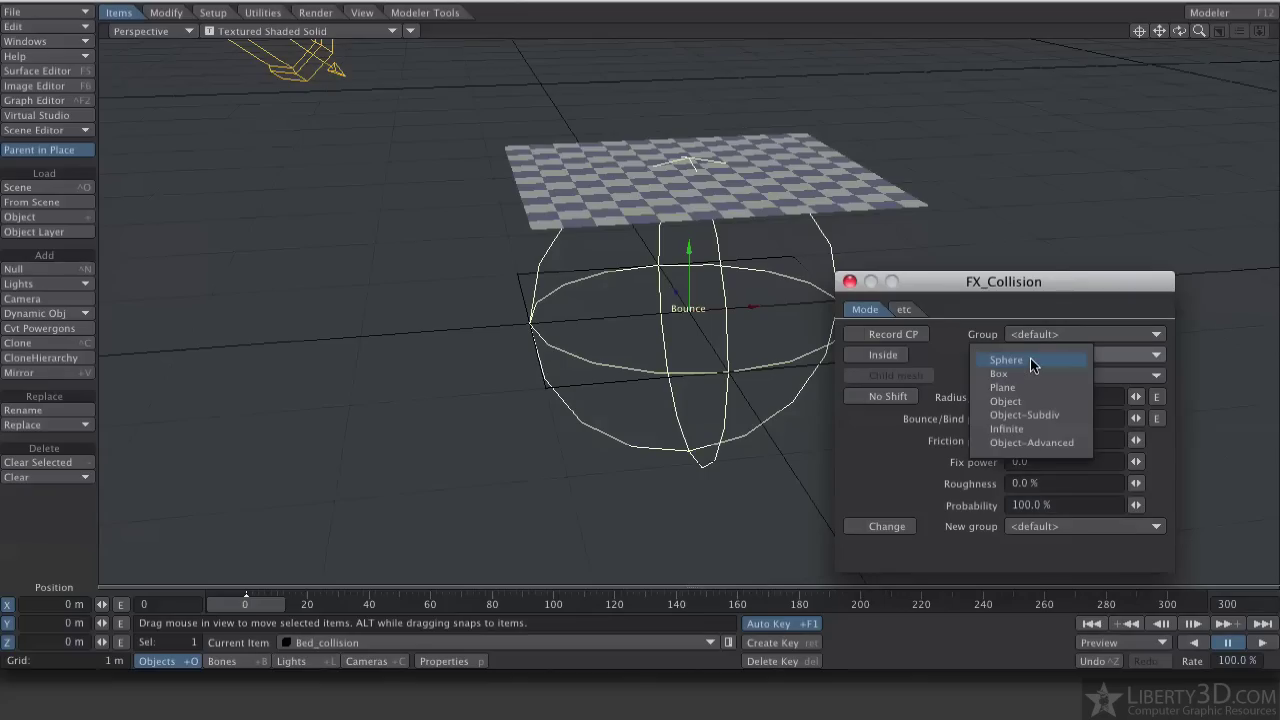
click(1024, 370)
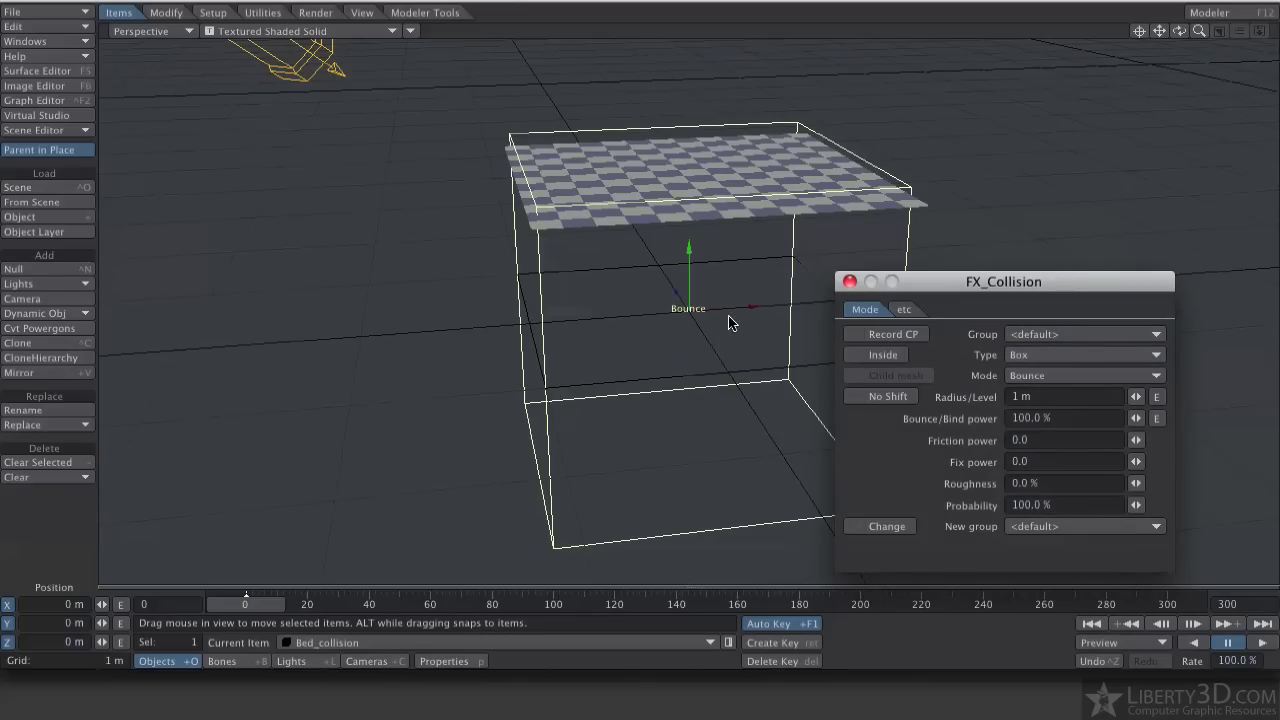
Scale the bed collision box to about 0.586 on X and 0.602 on Y.
key(h)
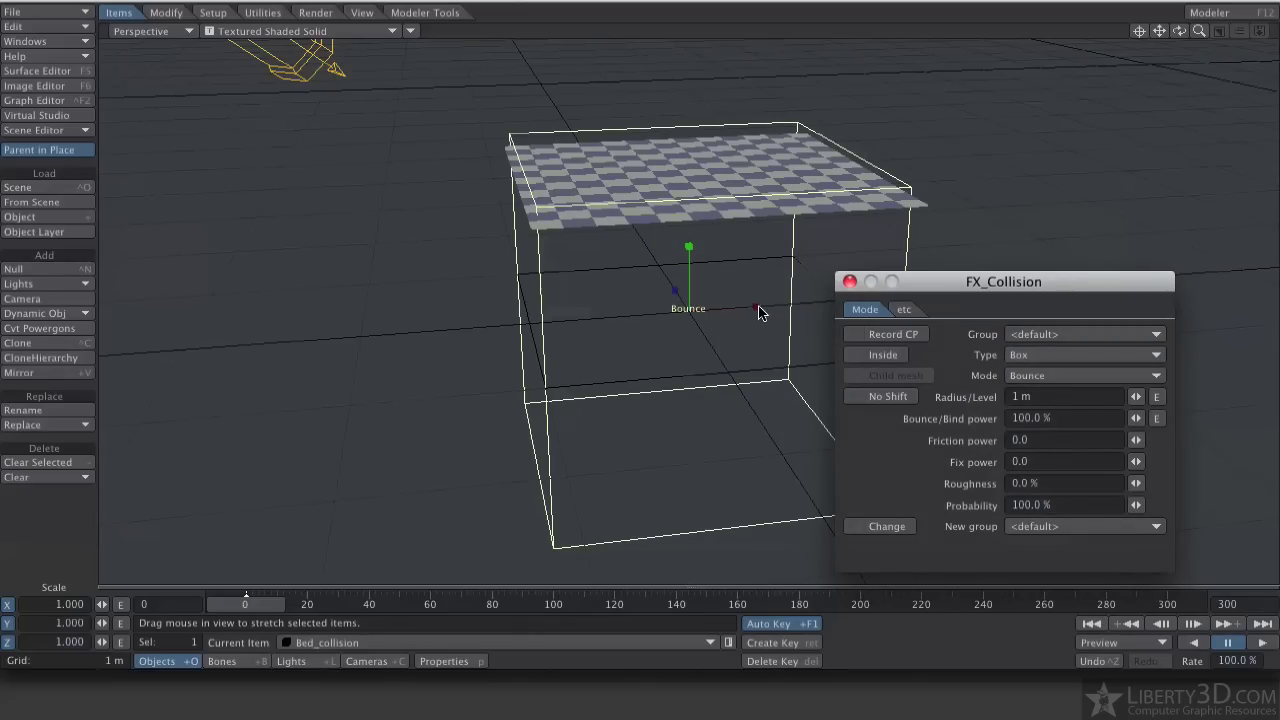
drag(756, 306, 692, 240)
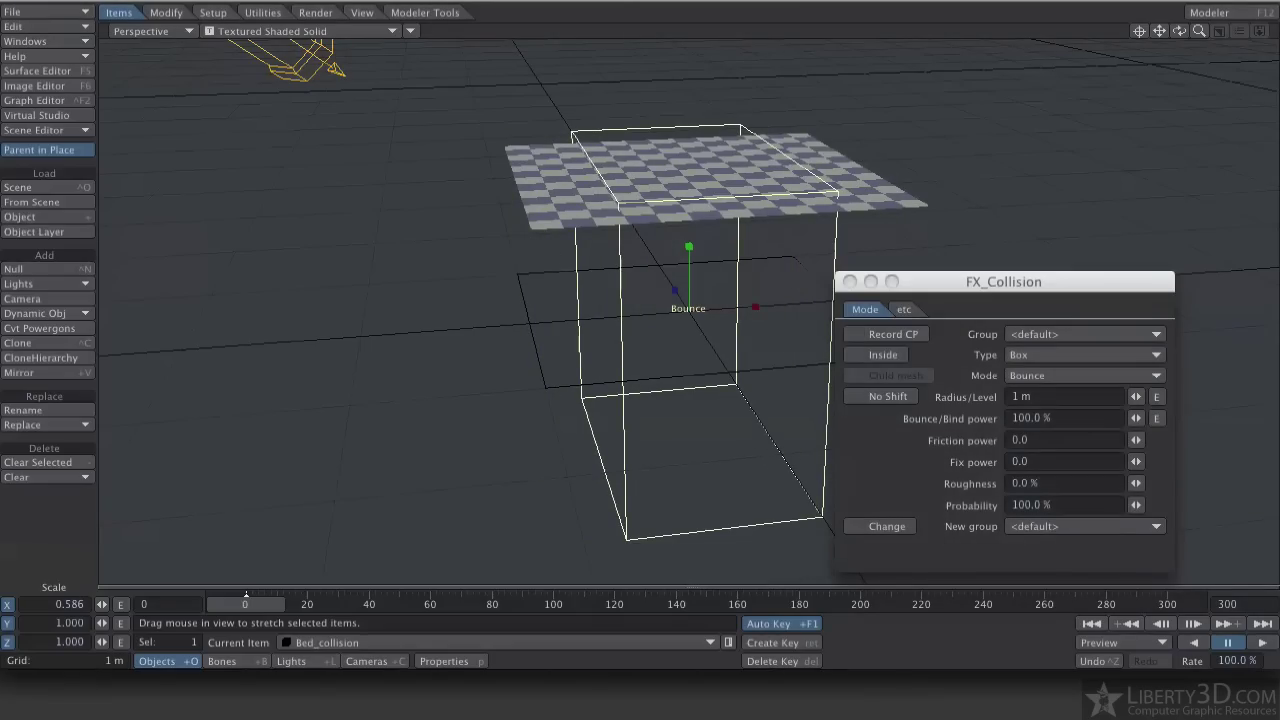
right_drag(692, 240, 667, 270)
alt+drag(667, 272, 573, 276)
Position the bed collision box at about -179 mm on Y and 174 mm on Z, and adjust its Z scale.
key(t)
key(h)
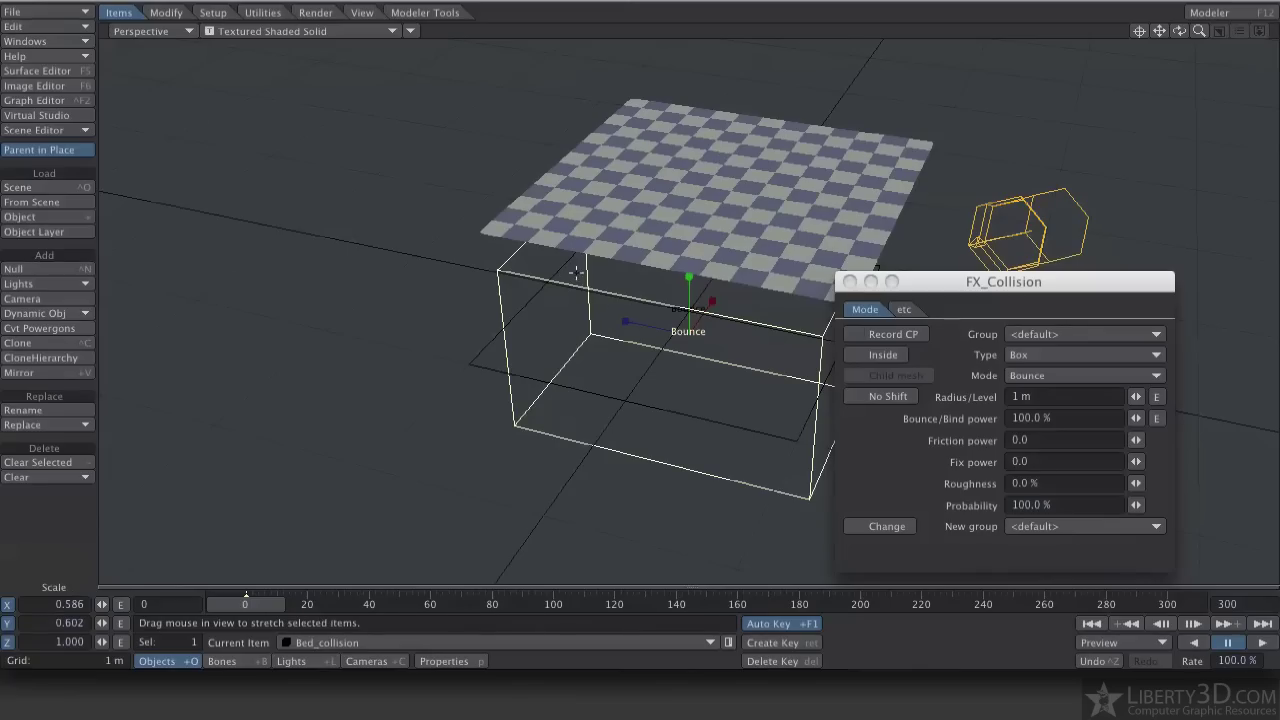
drag(629, 320, 545, 390)
key(t)
alt+drag(665, 243, 763, 246)
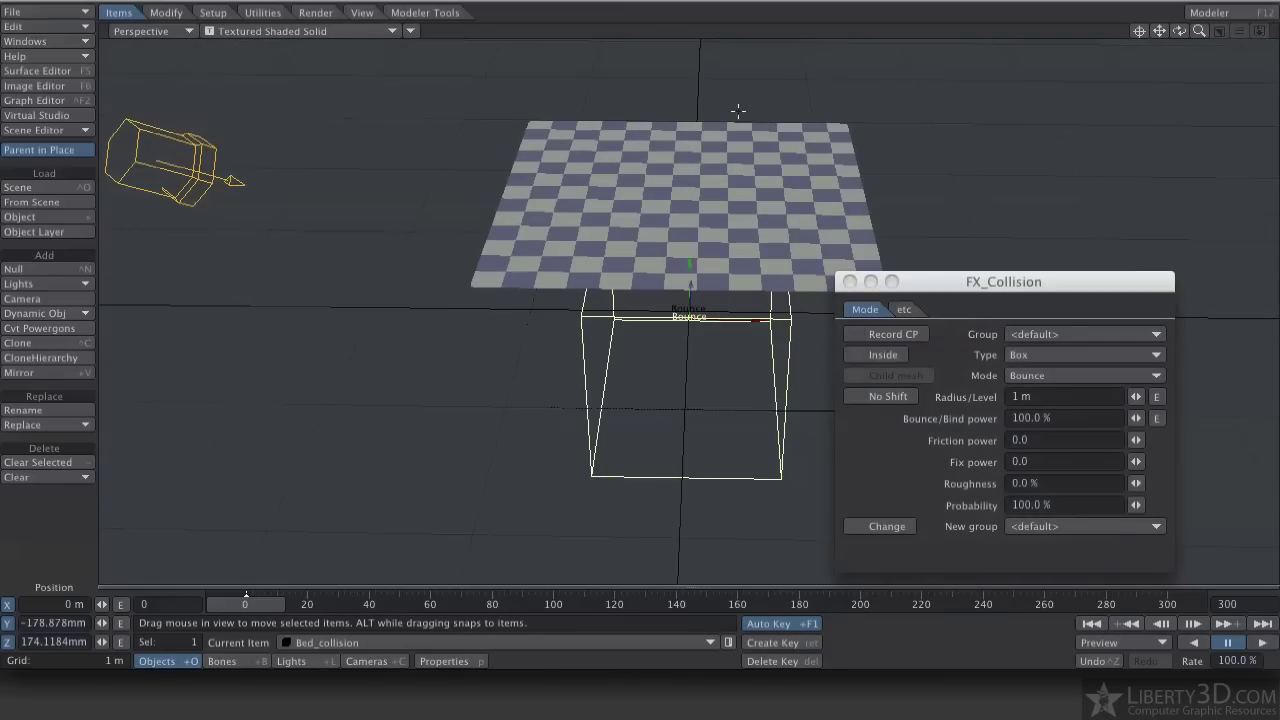
alt+drag(656, 40, 684, 133)
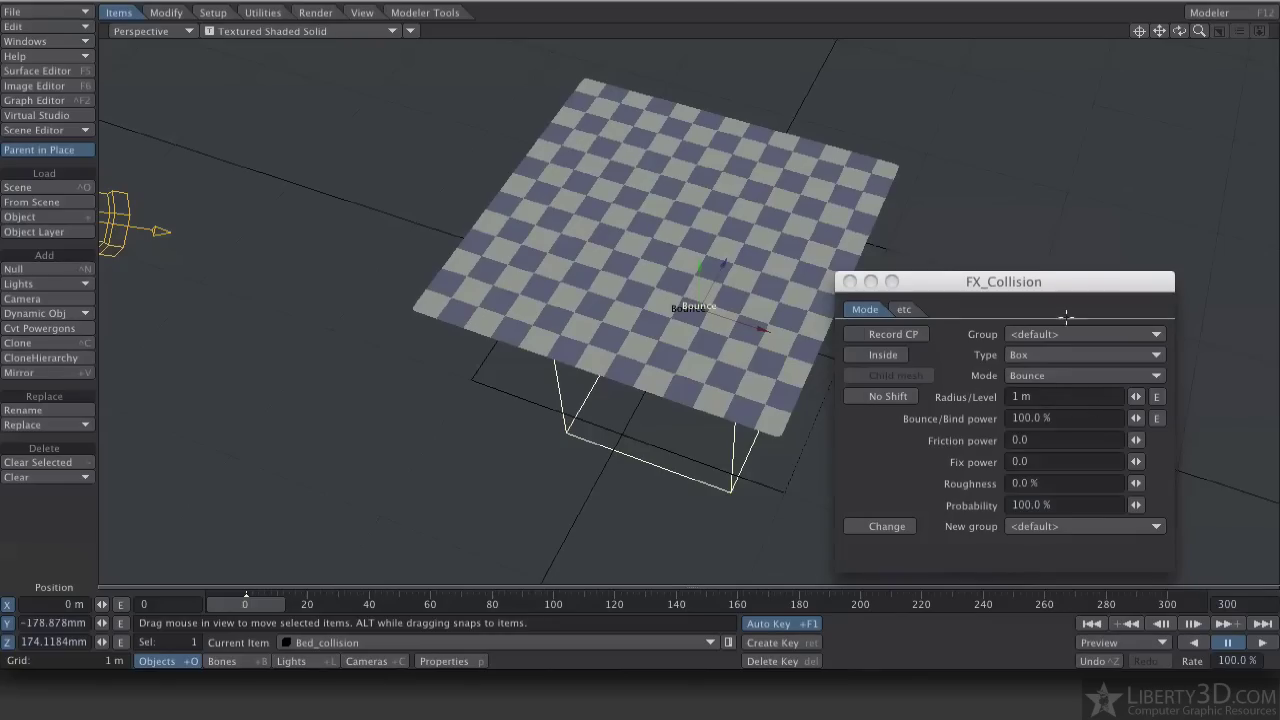
Add a Cloth dynamic to the blanket object and open the ClothFX settings.
drag(1061, 281, 1136, 166)
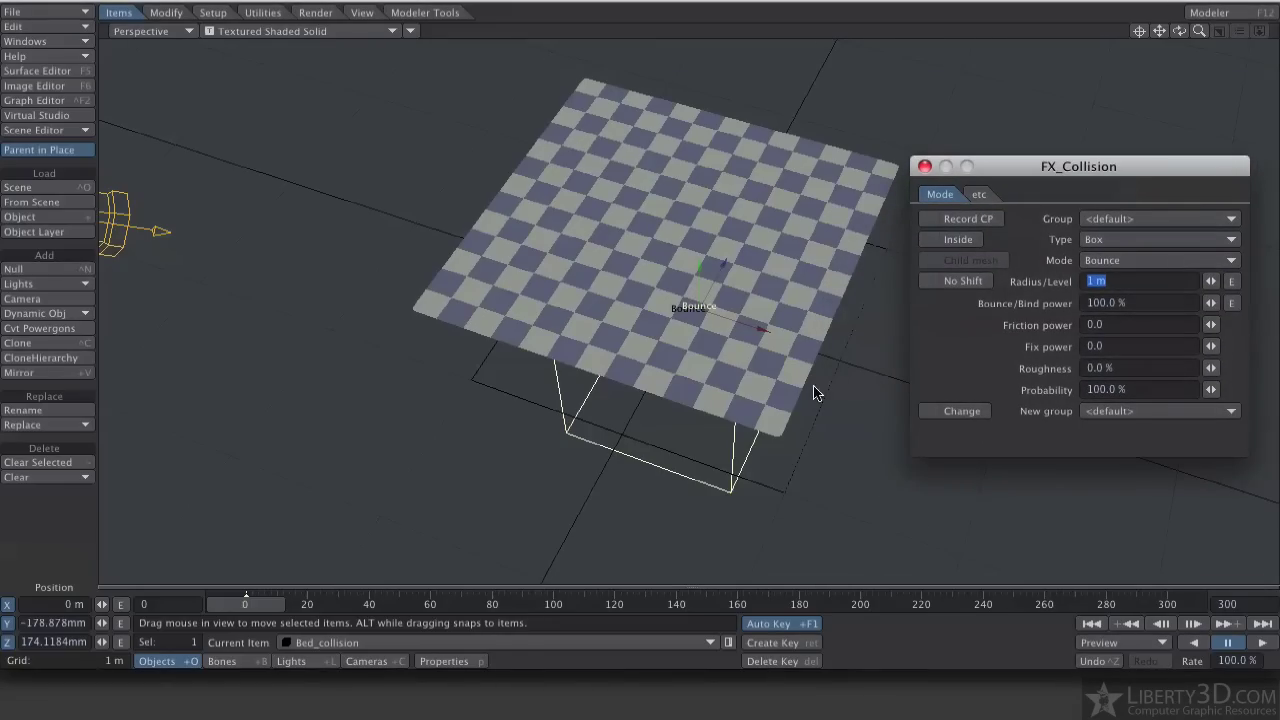
click(465, 298)
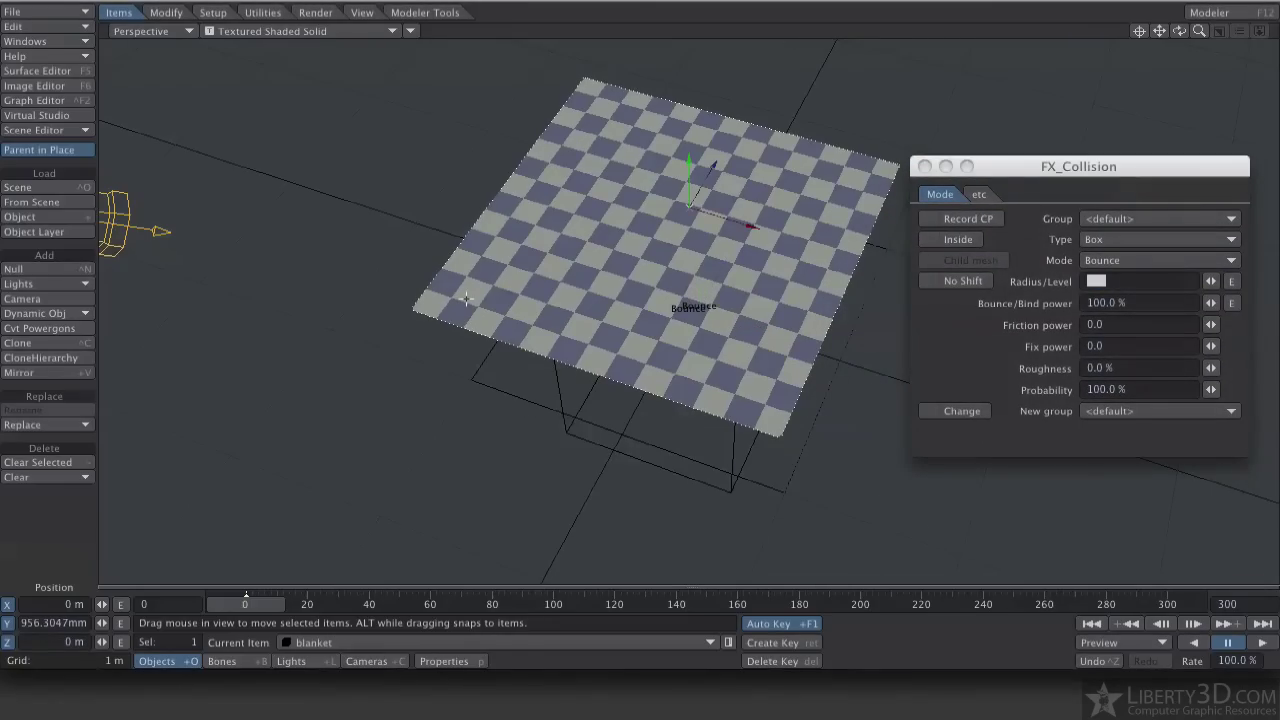
click(440, 661)
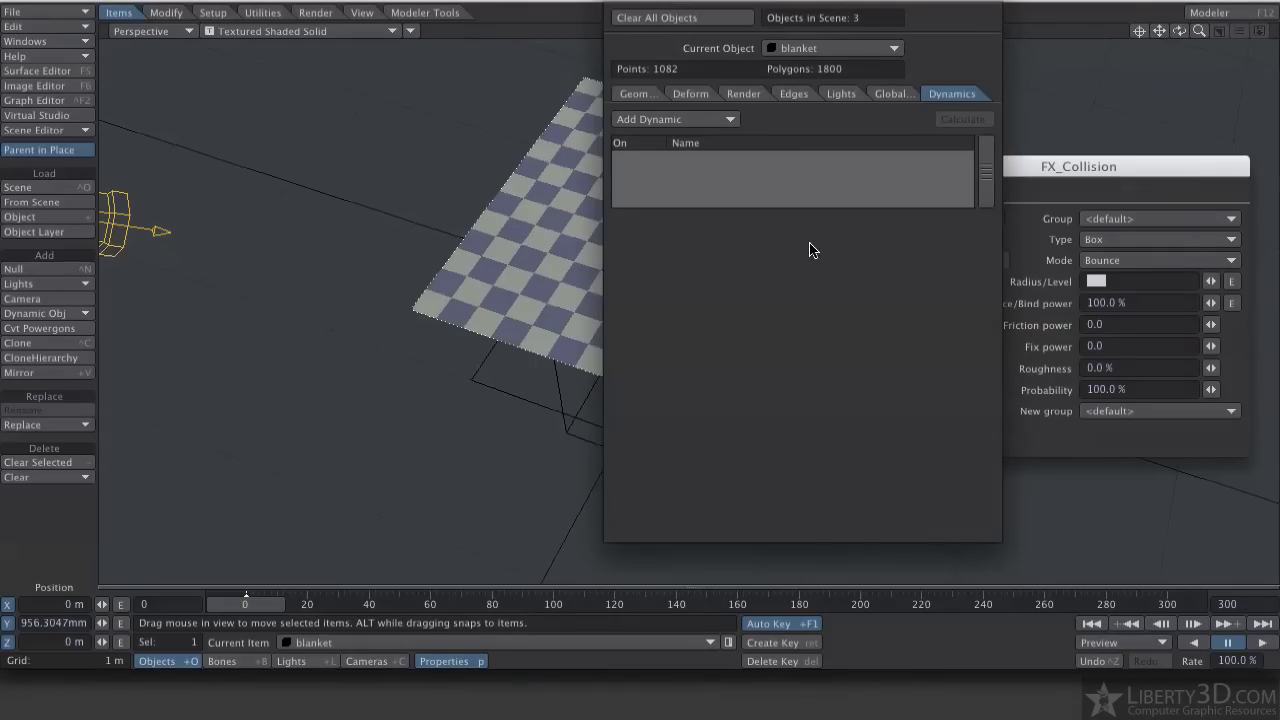
click(688, 119)
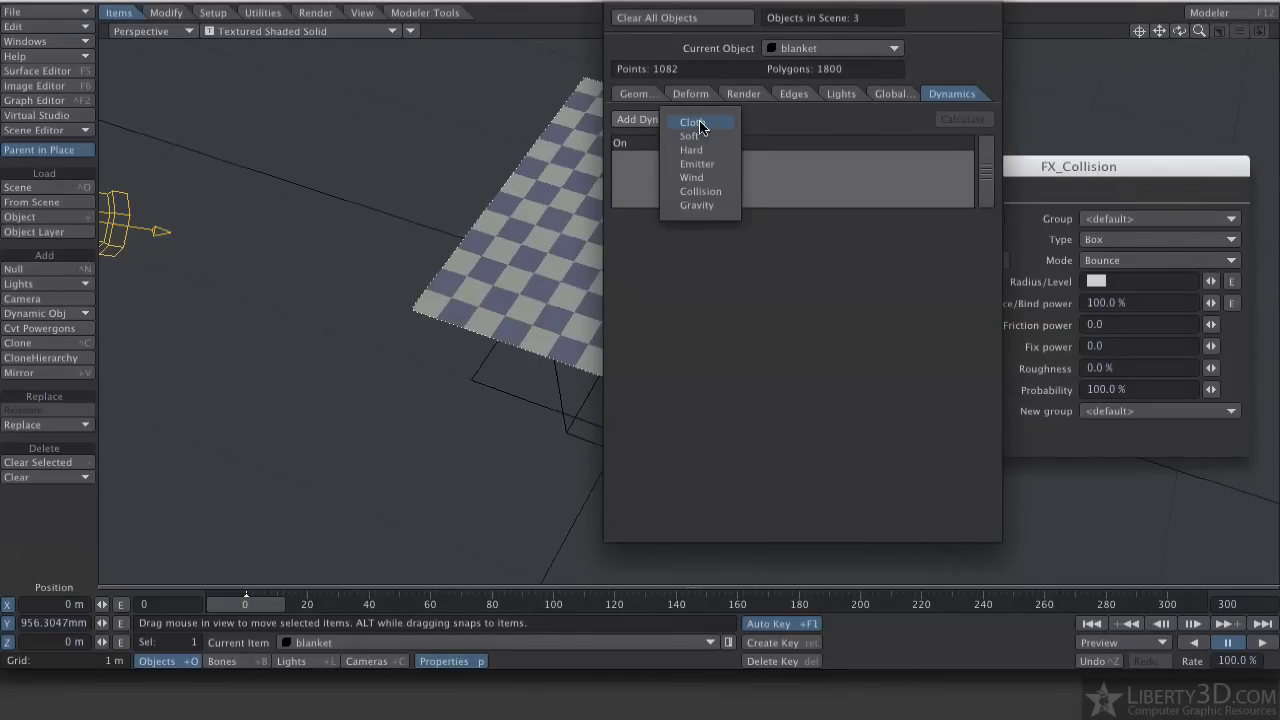
click(699, 122)
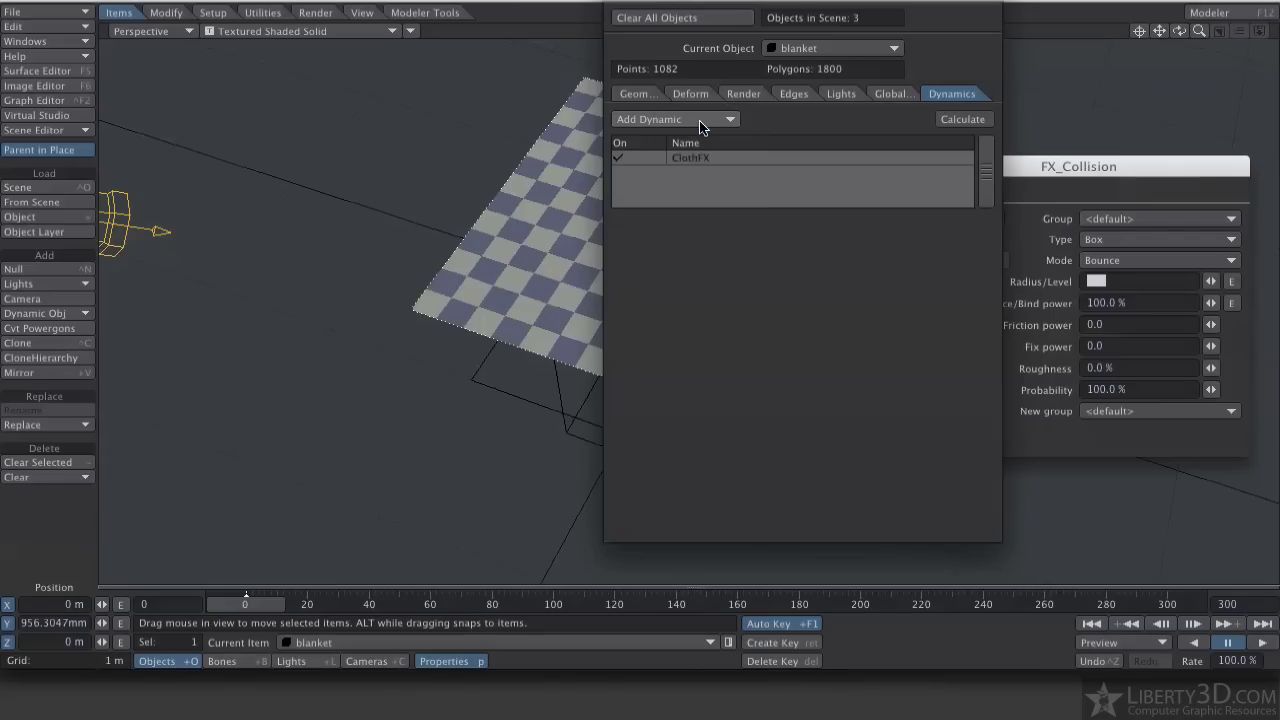
click(693, 158)
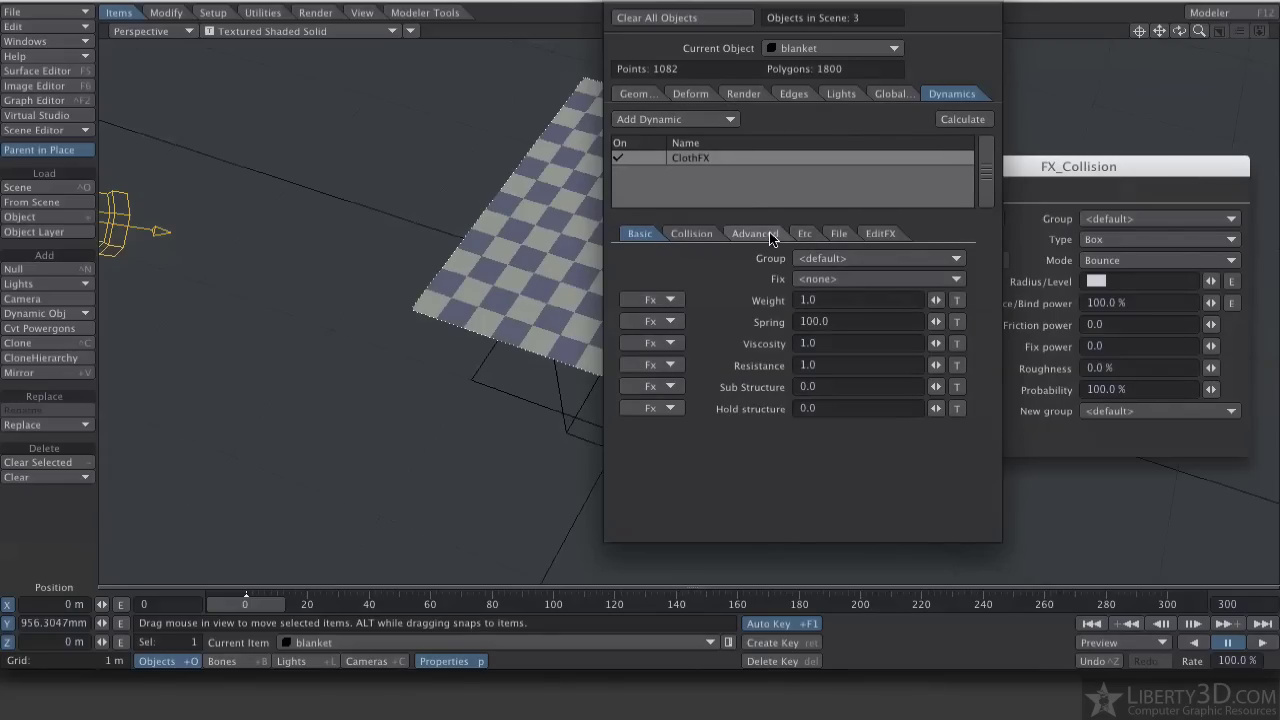
Apply the Cotton(thick) preset to the blanket's ClothFX and set its Y gravity to -9.
click(805, 234)
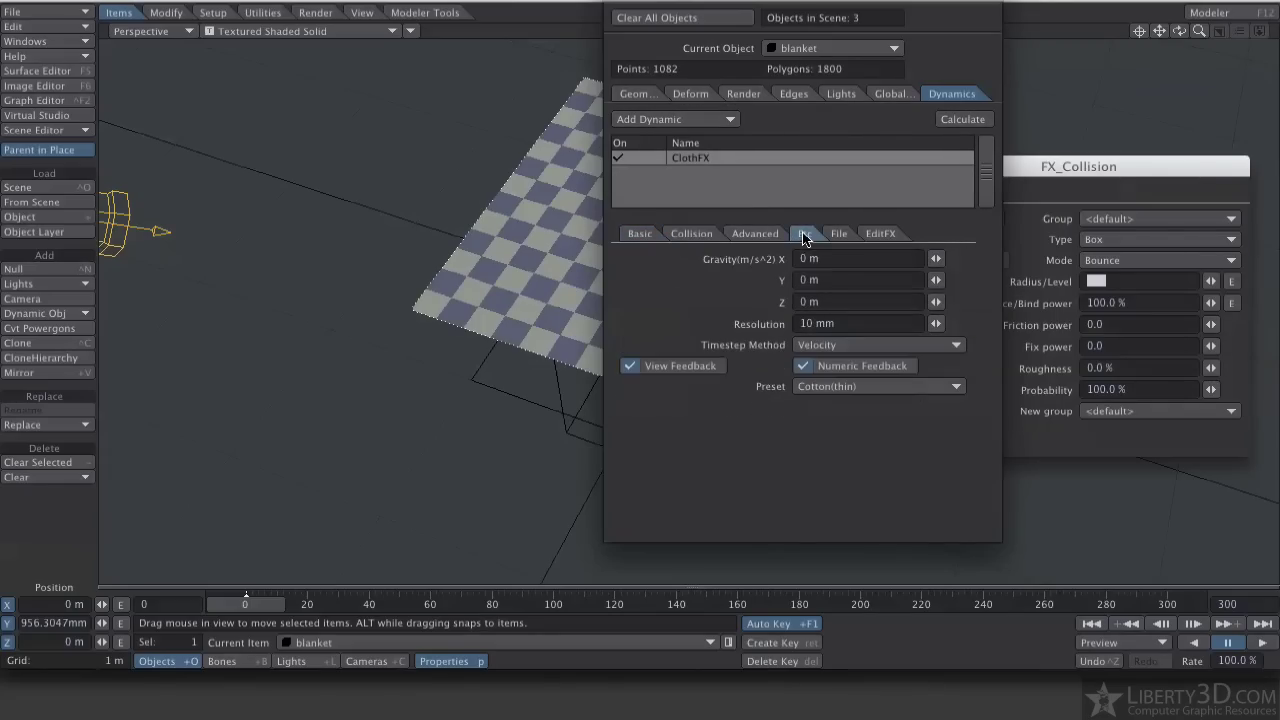
click(829, 388)
click(828, 399)
click(820, 280)
text(-9)
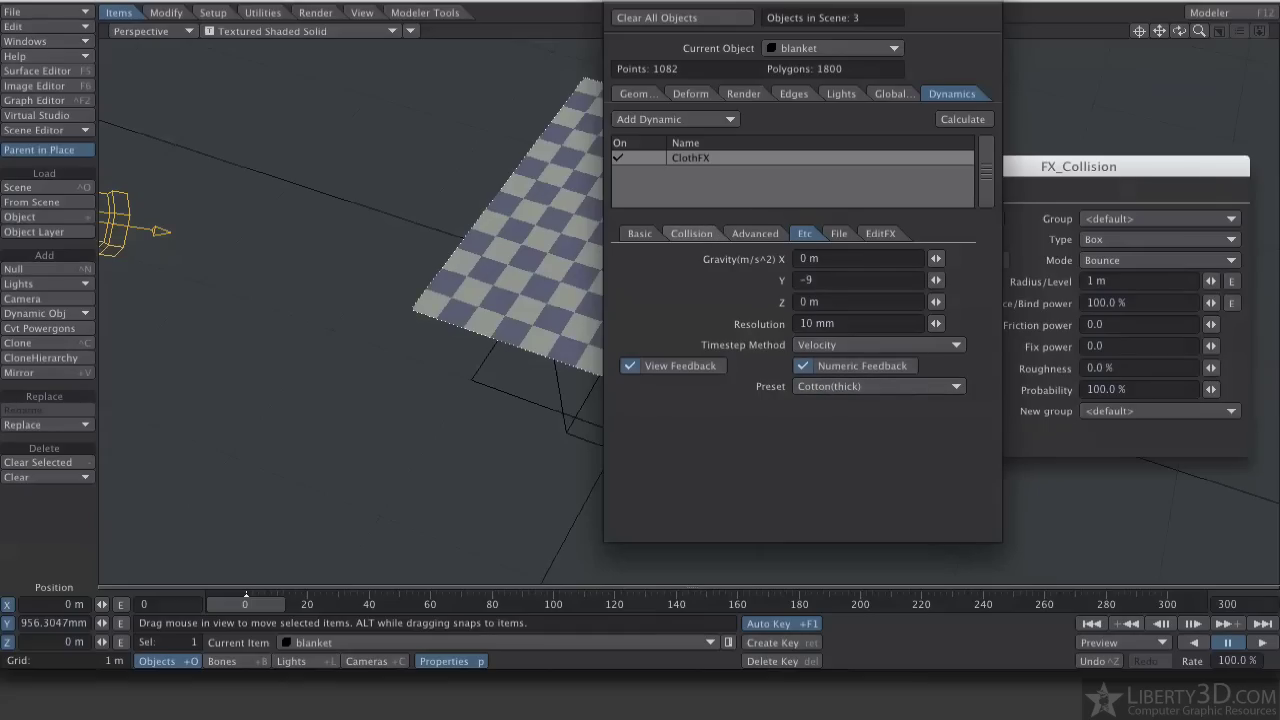
key(Tab)
Set the blanket cloth's Collision Detect to <all> and review its basic cloth parameters.
click(730, 233)
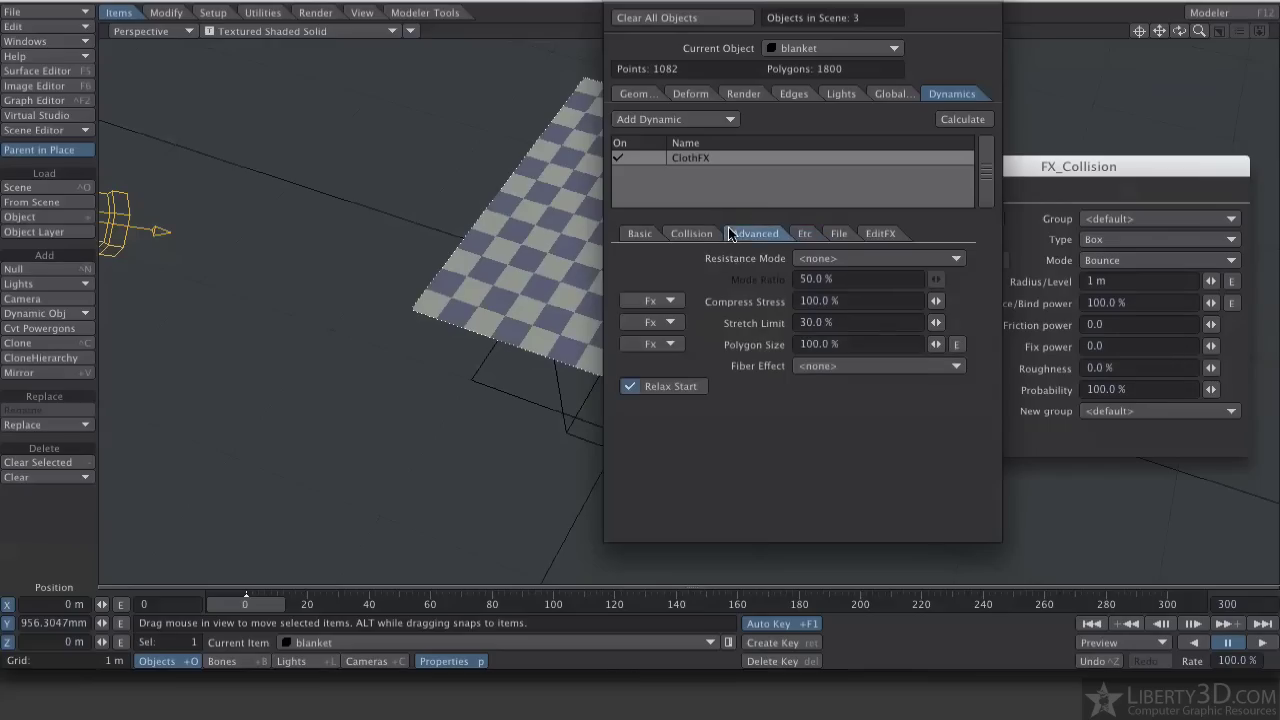
click(710, 232)
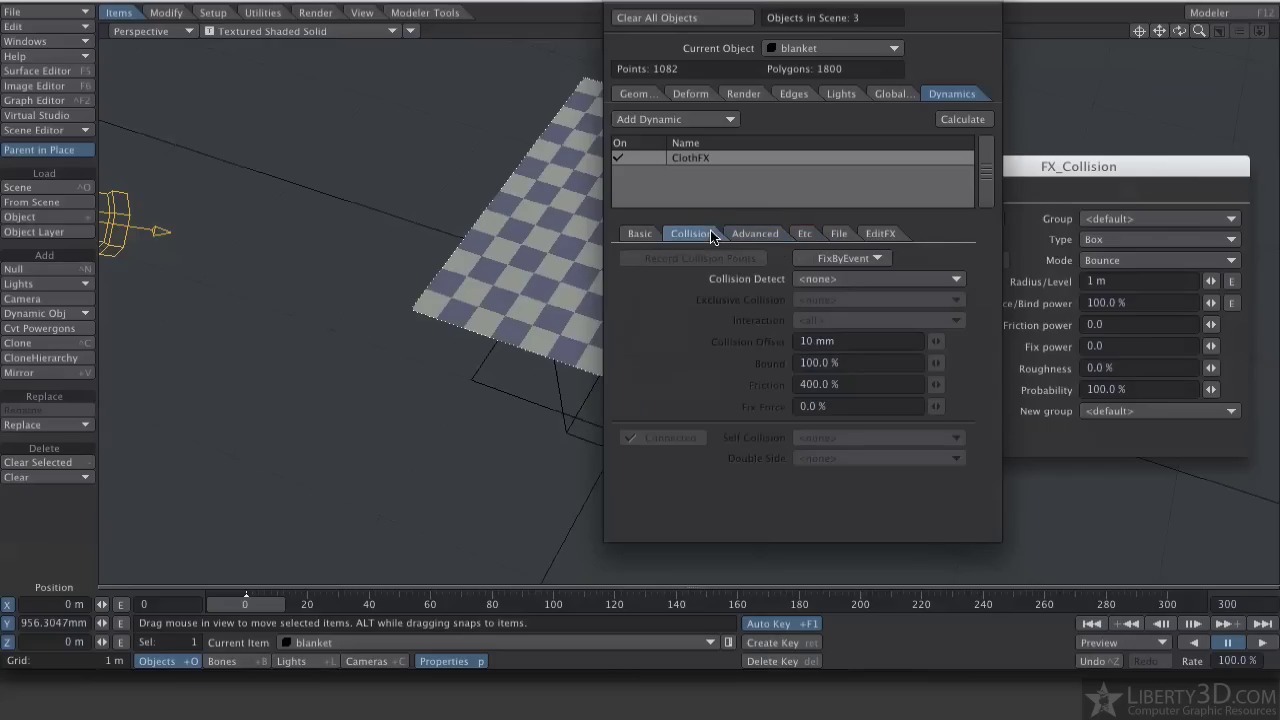
click(860, 277)
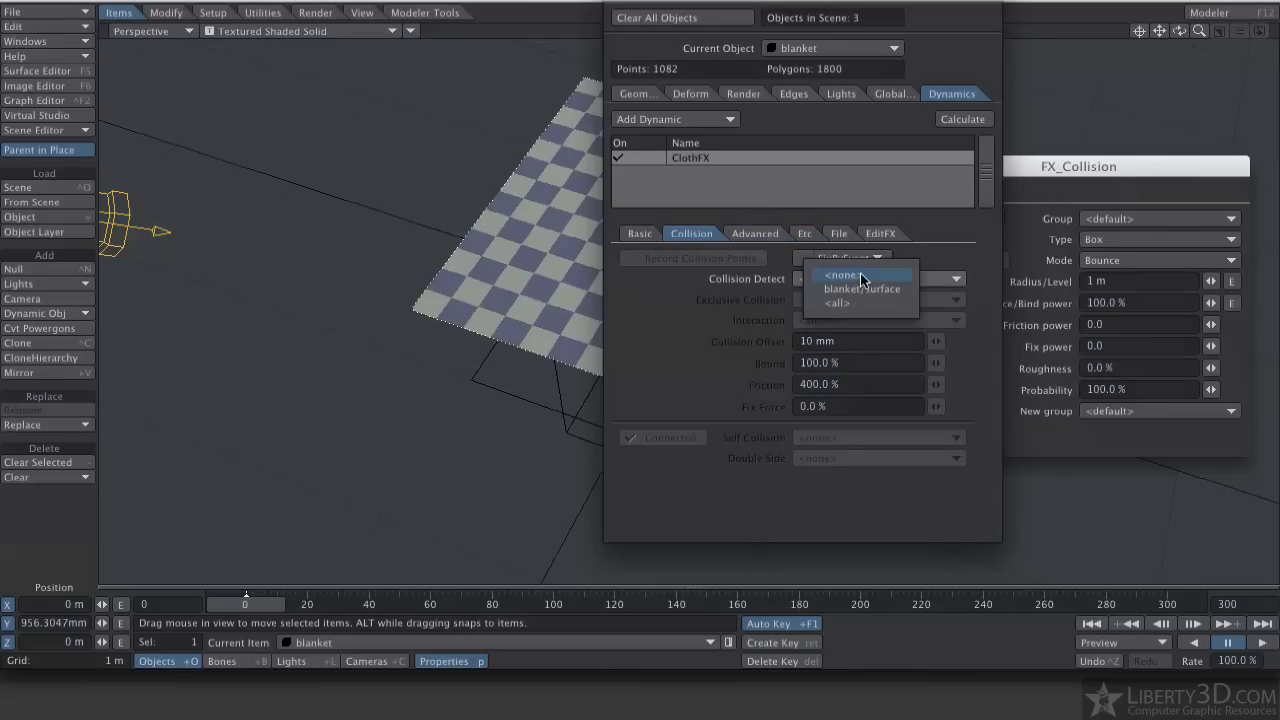
click(860, 305)
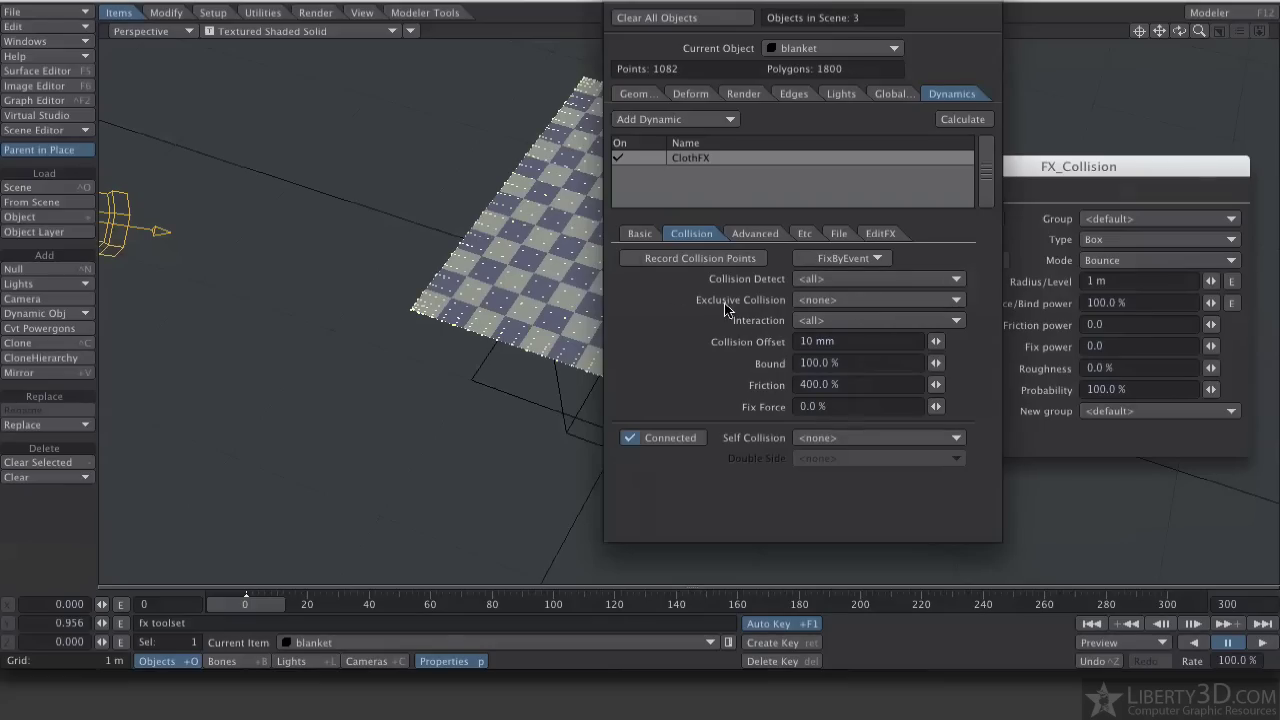
click(639, 234)
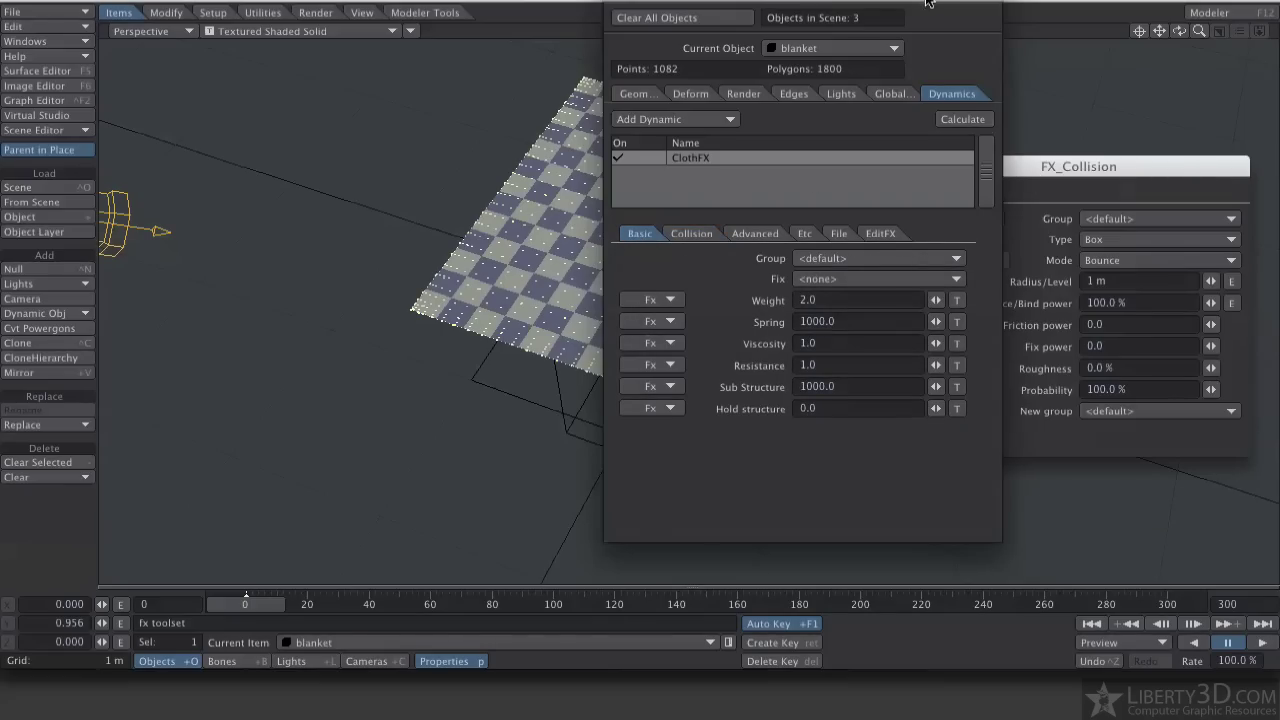
Clear the view of the blanket, calculate its cloth dynamics, and abort the simulation once the blanket slides over the bed.
drag(930, 4, 1169, 2)
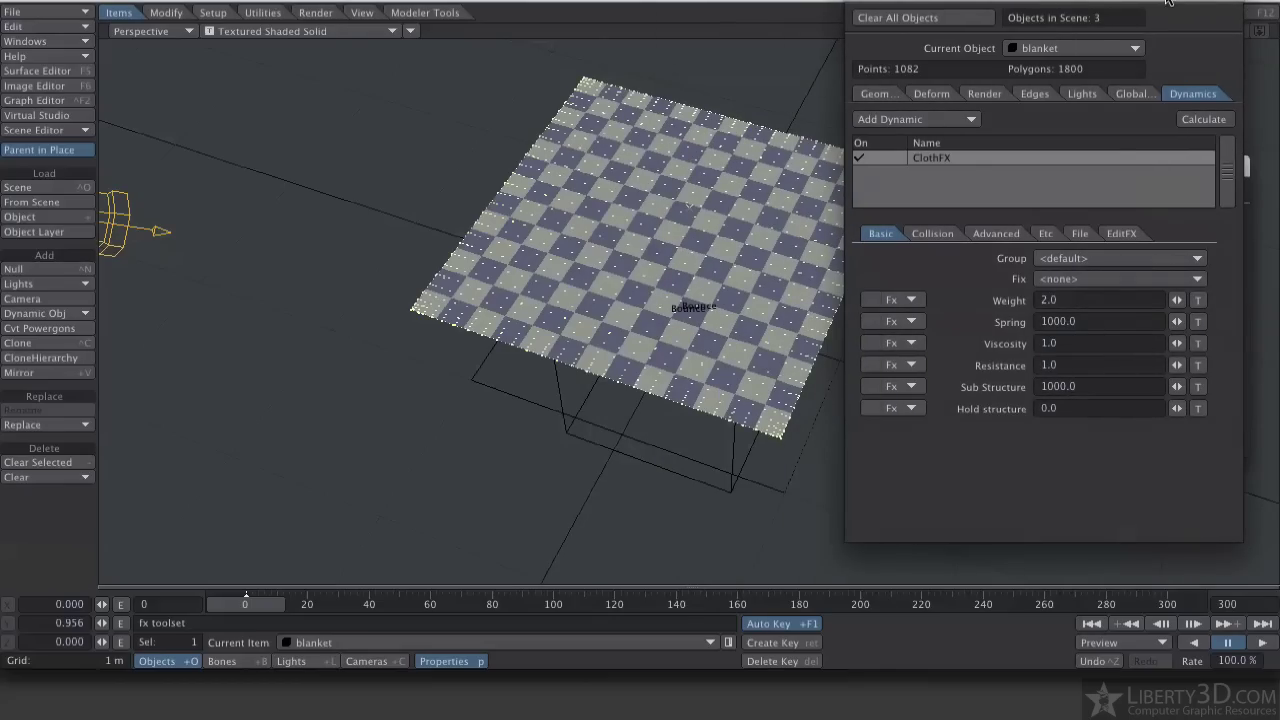
click(1266, 606)
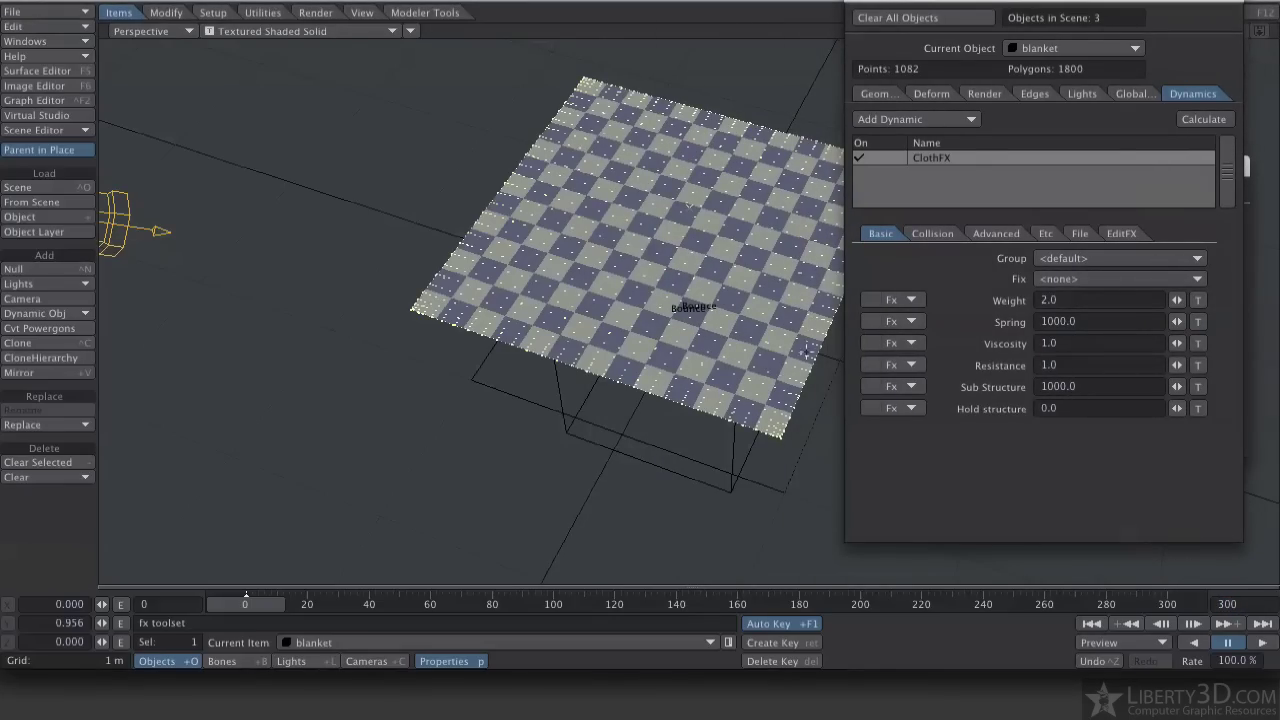
click(1181, 119)
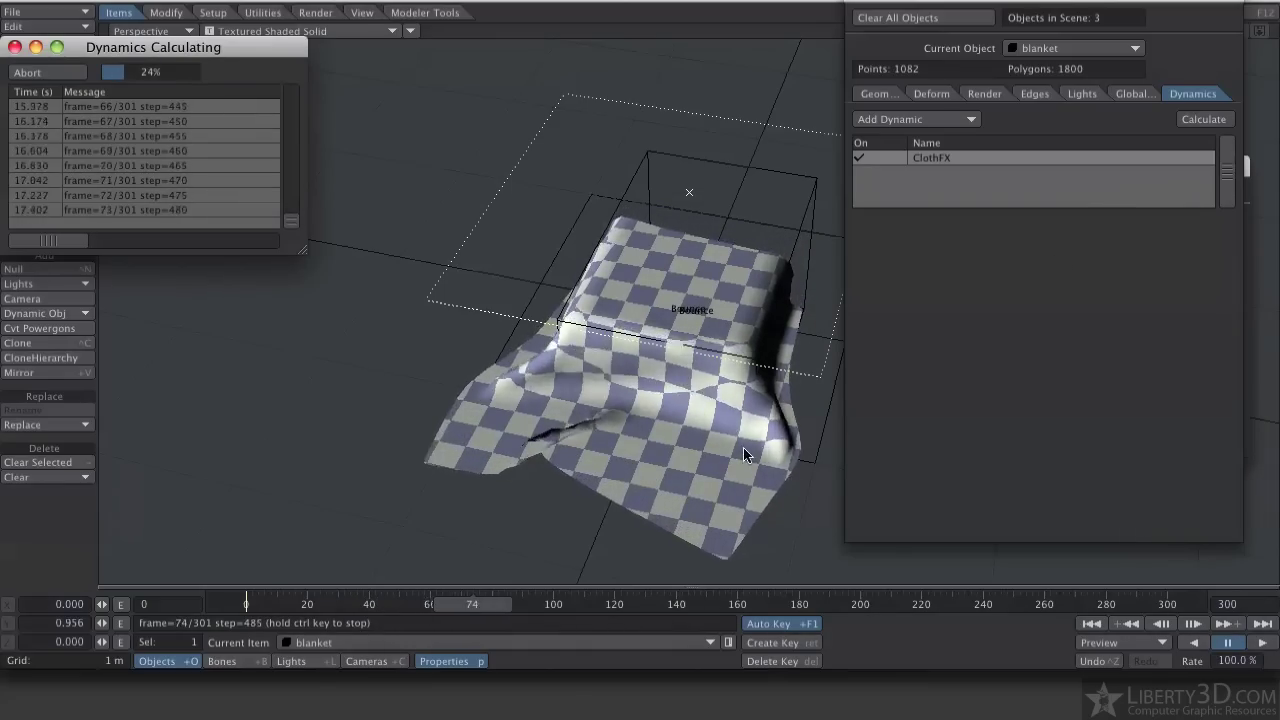
click(43, 72)
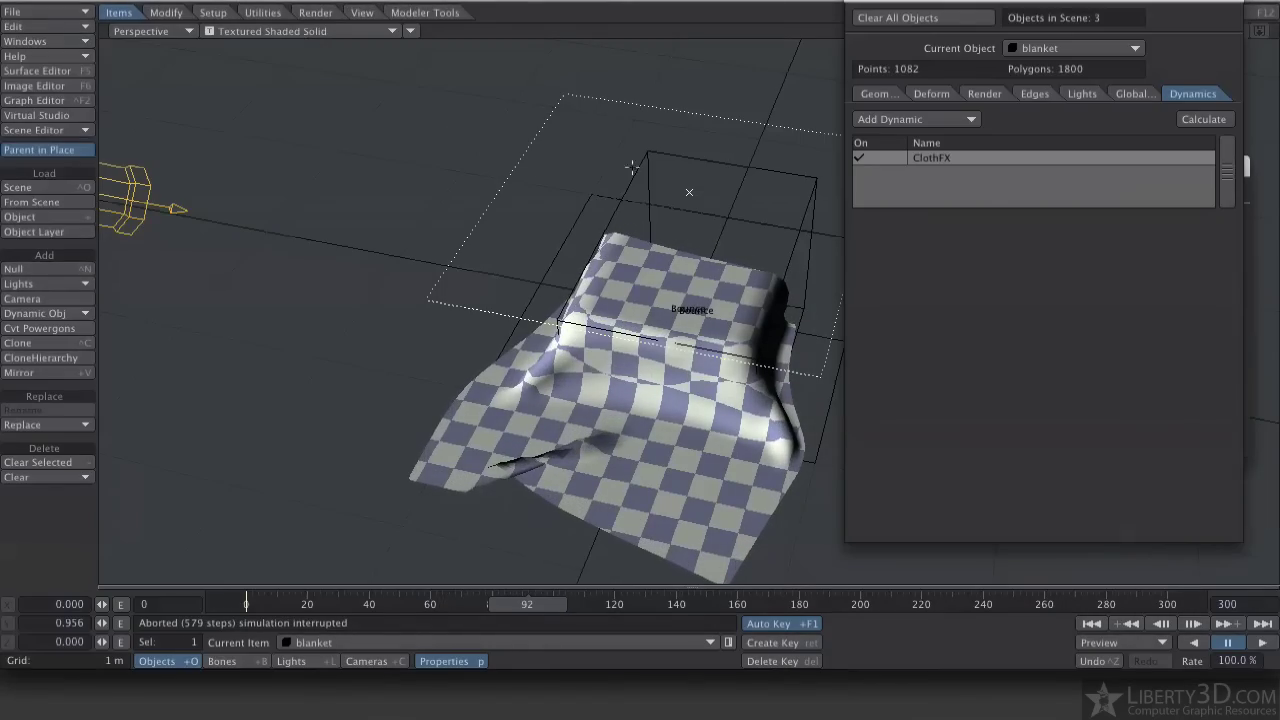
Set the friction power of the Bed_collision effector to 50 and close its settings.
drag(640, 173, 639, 110)
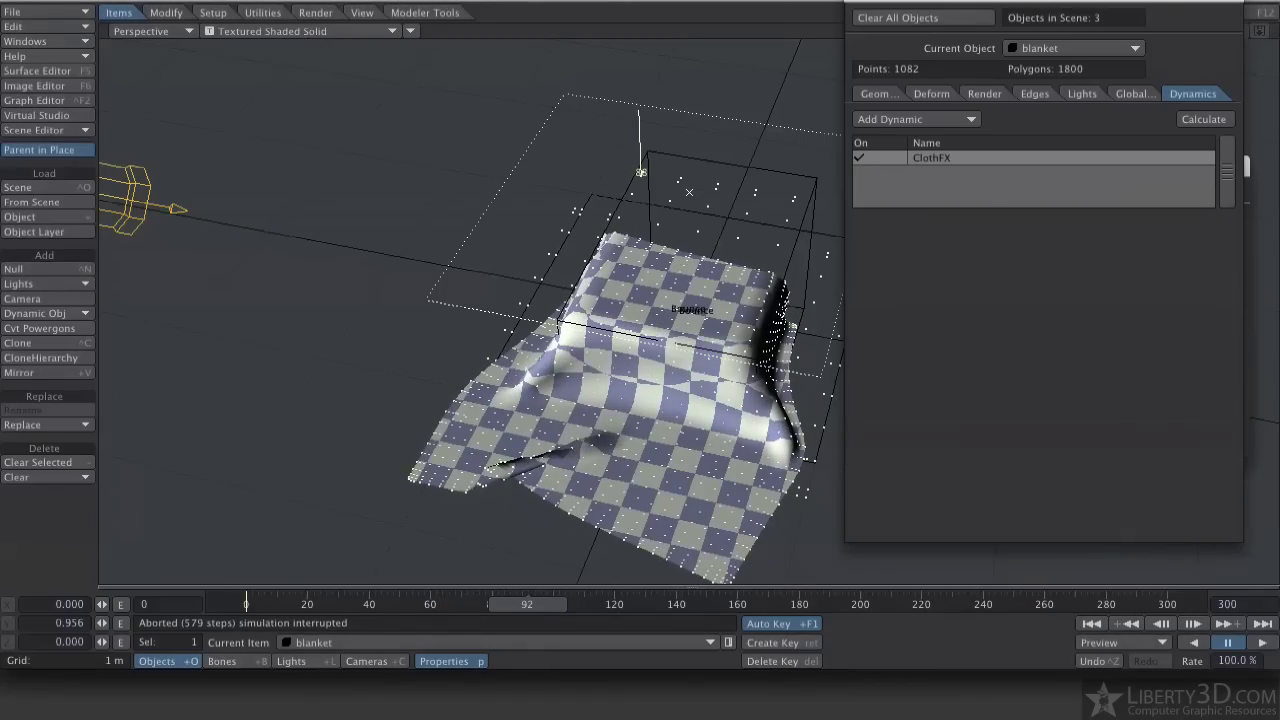
click(674, 154)
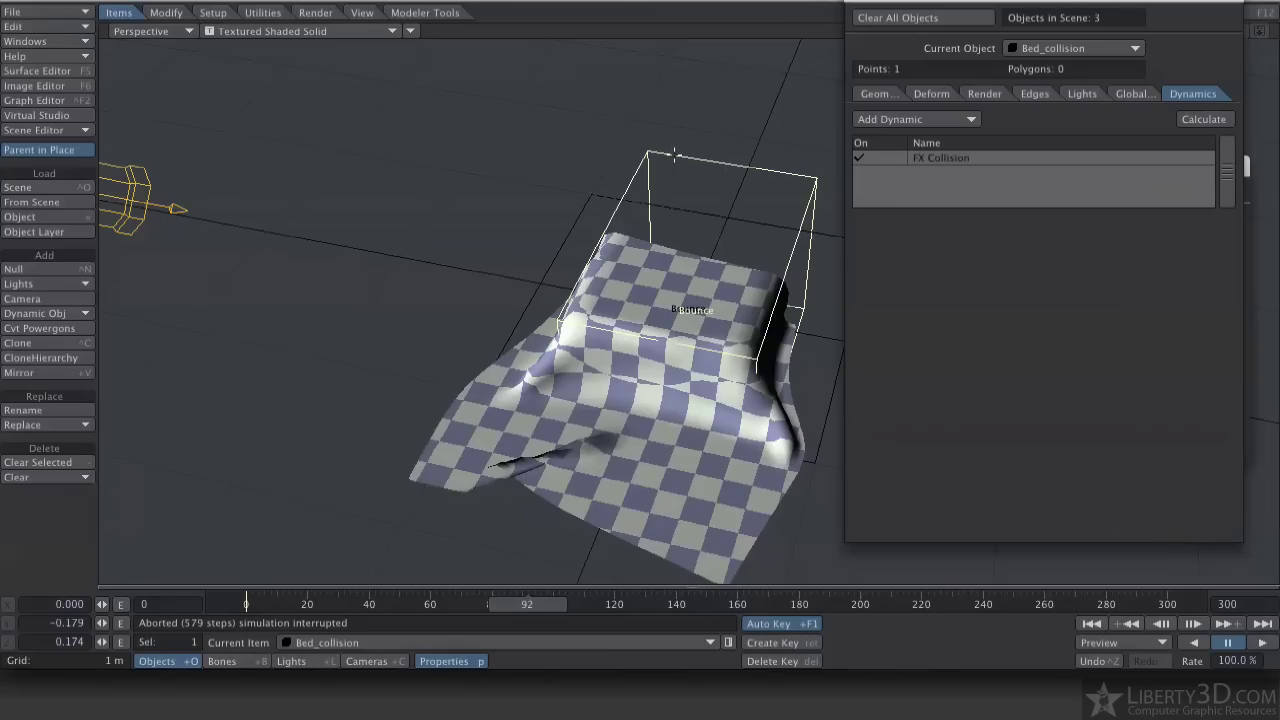
key(p)
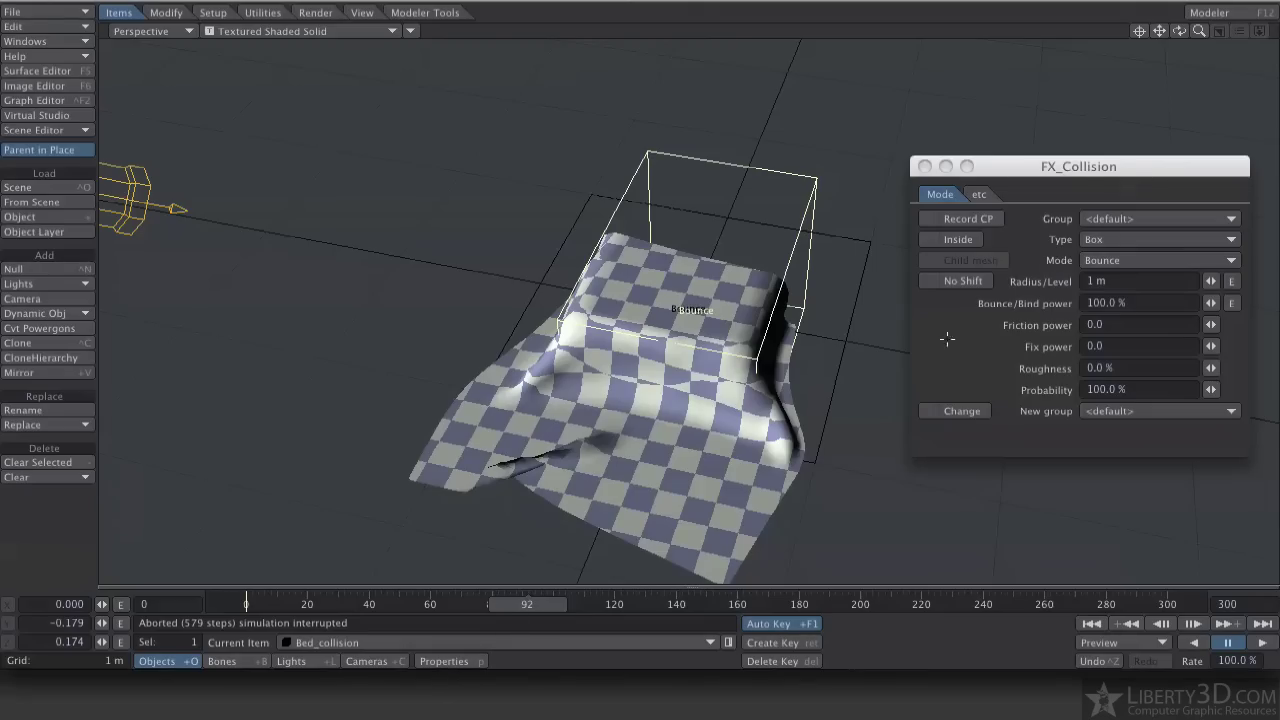
click(1121, 323)
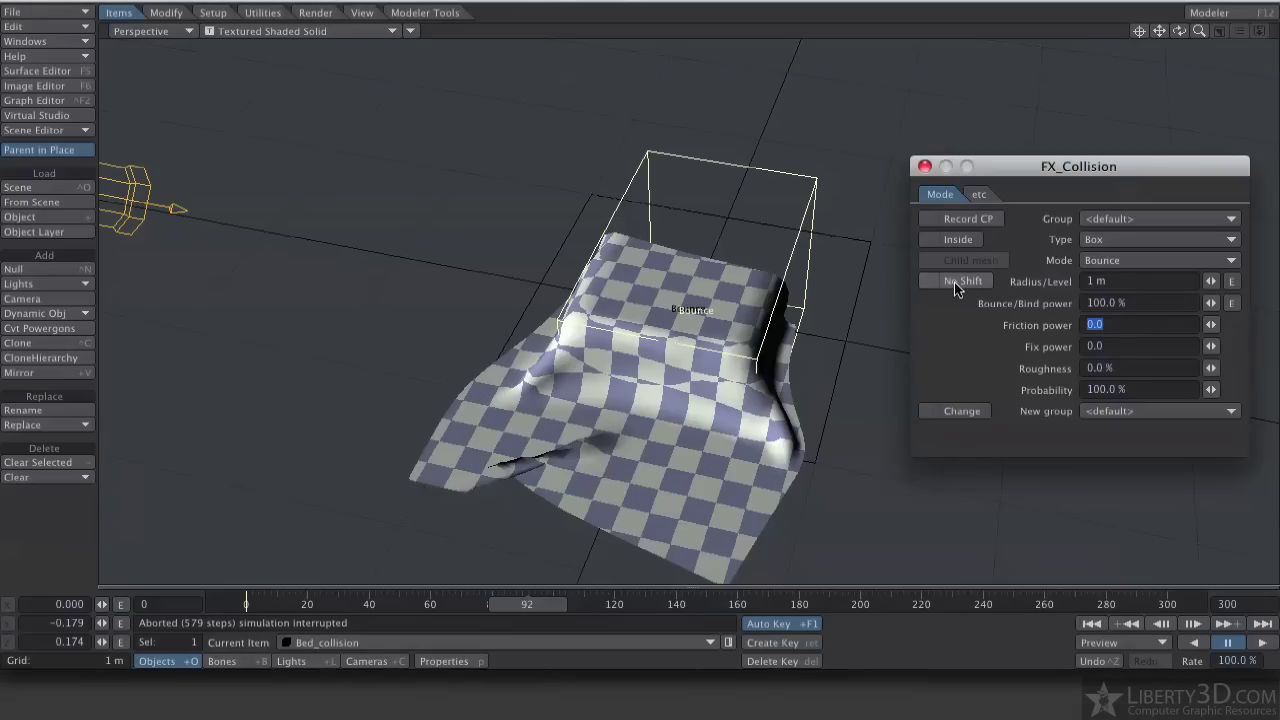
text(50)
key(Tab)
key(Return)
click(924, 166)
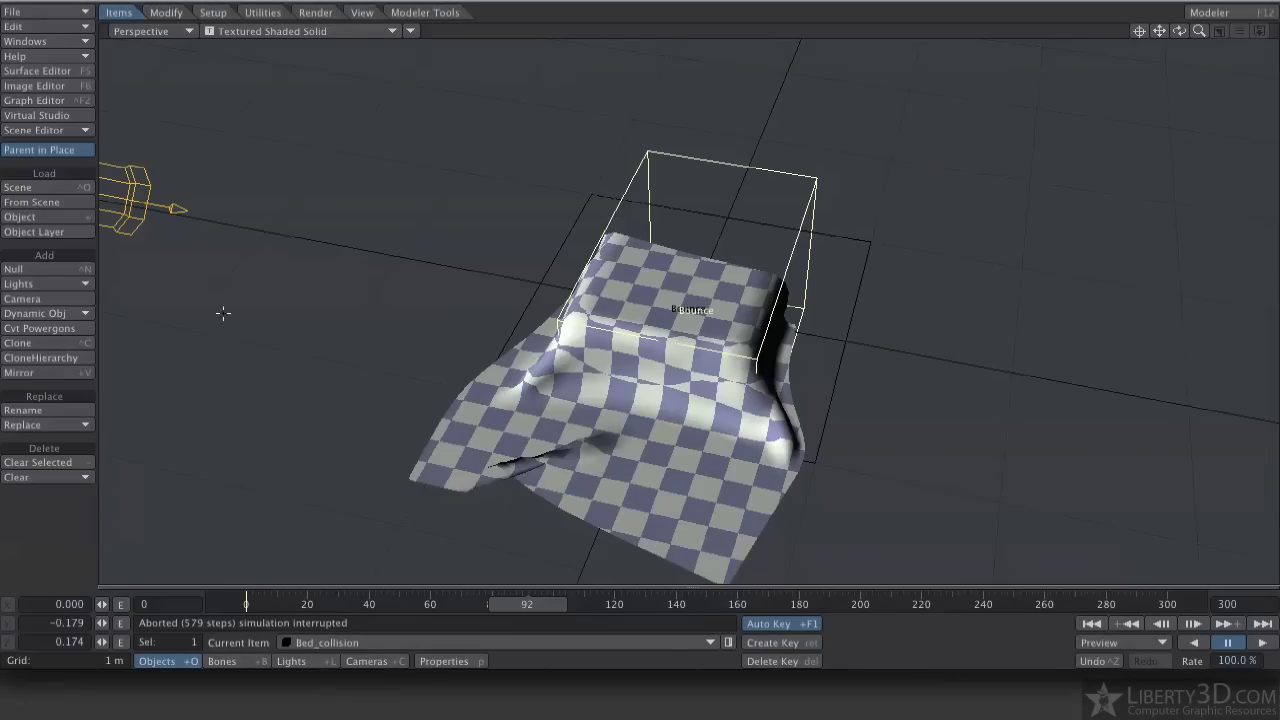
Recalculate the dynamics with the new bed friction, stop partway, and inspect the blanket's drape from several angles.
click(263, 12)
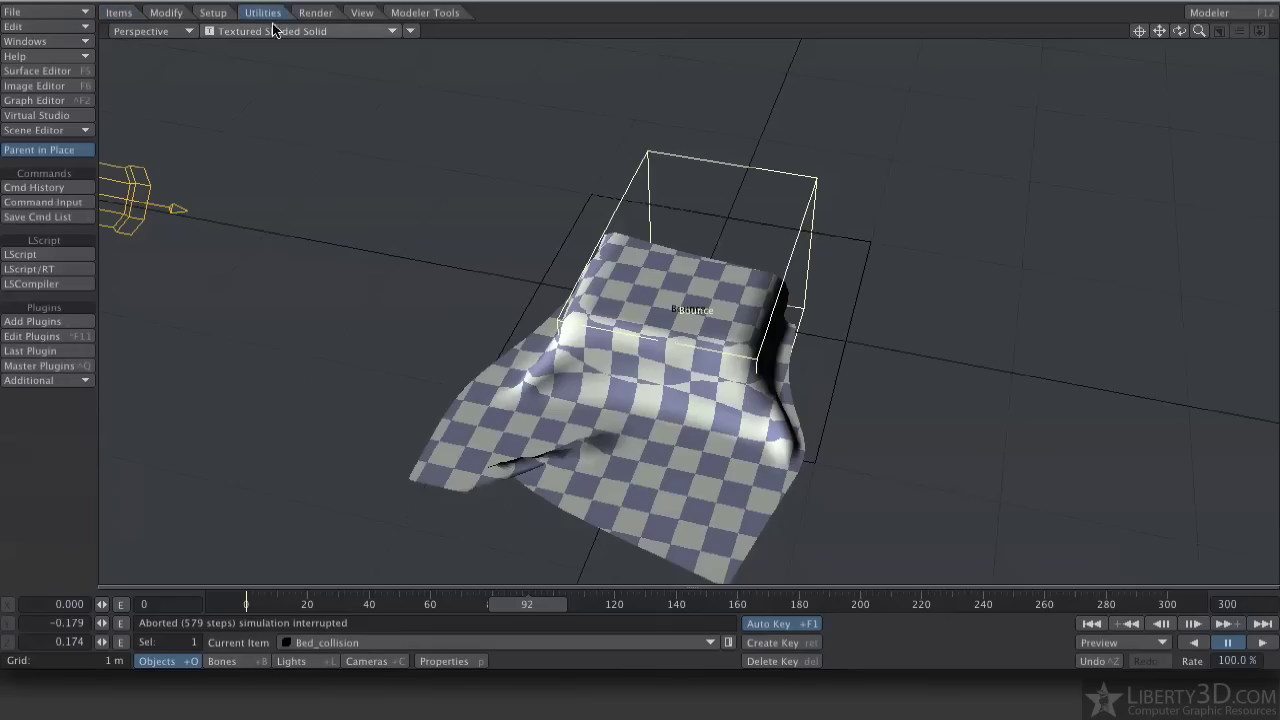
click(214, 13)
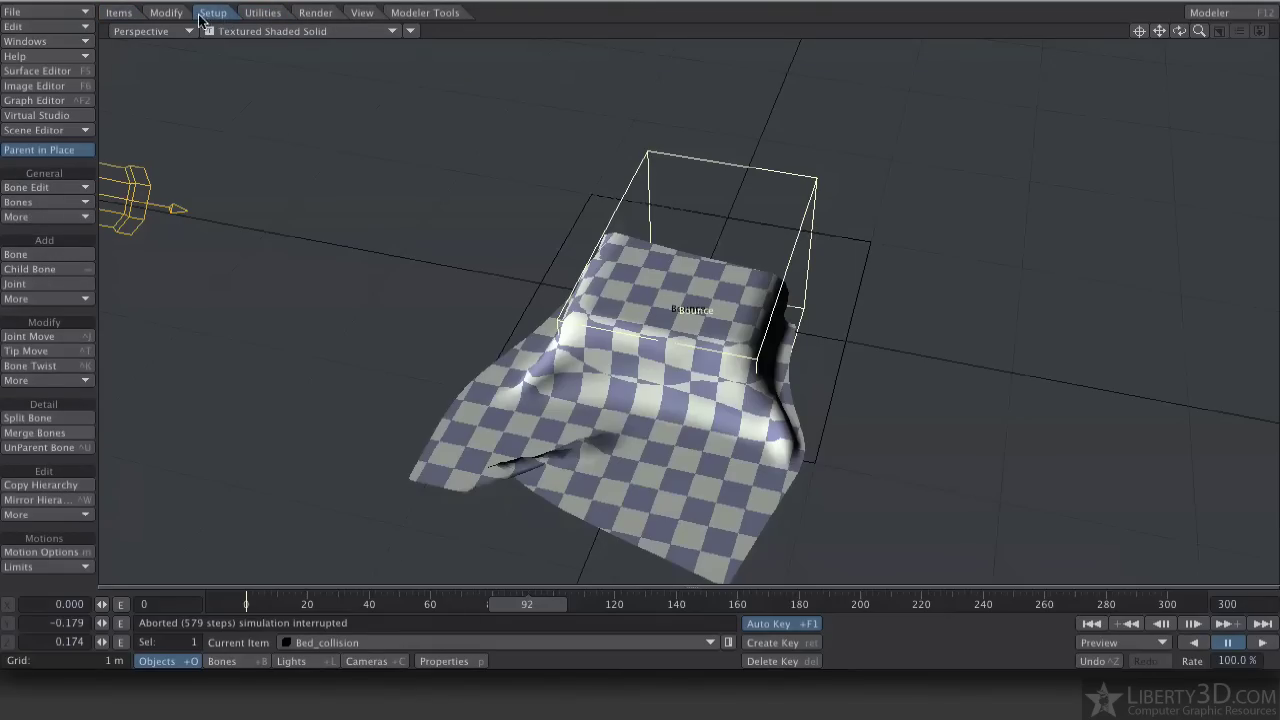
click(158, 14)
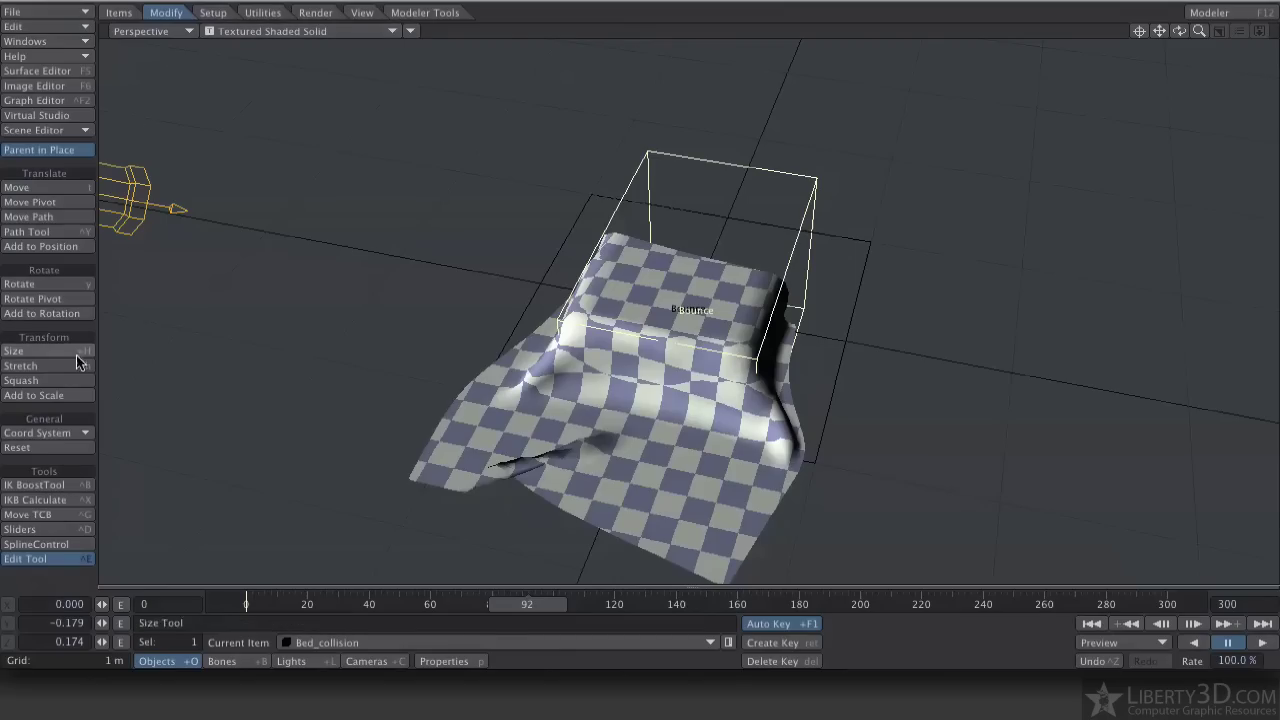
click(43, 499)
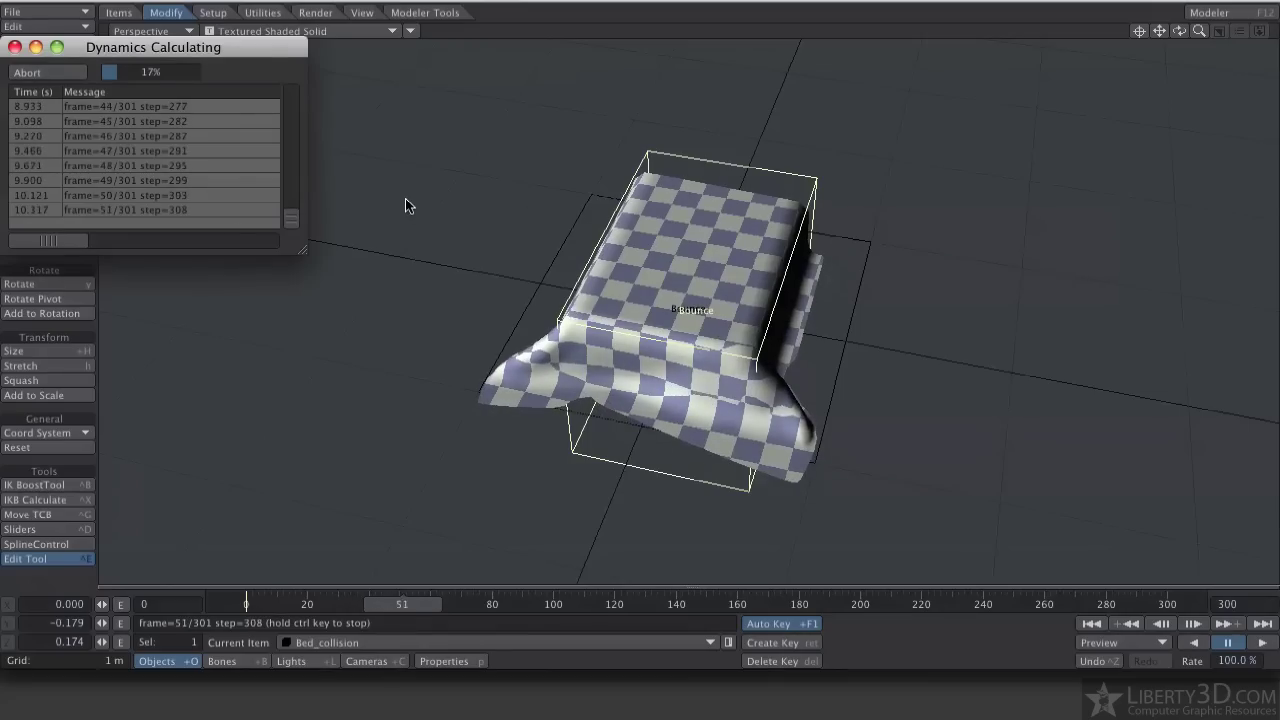
key(ctrl)
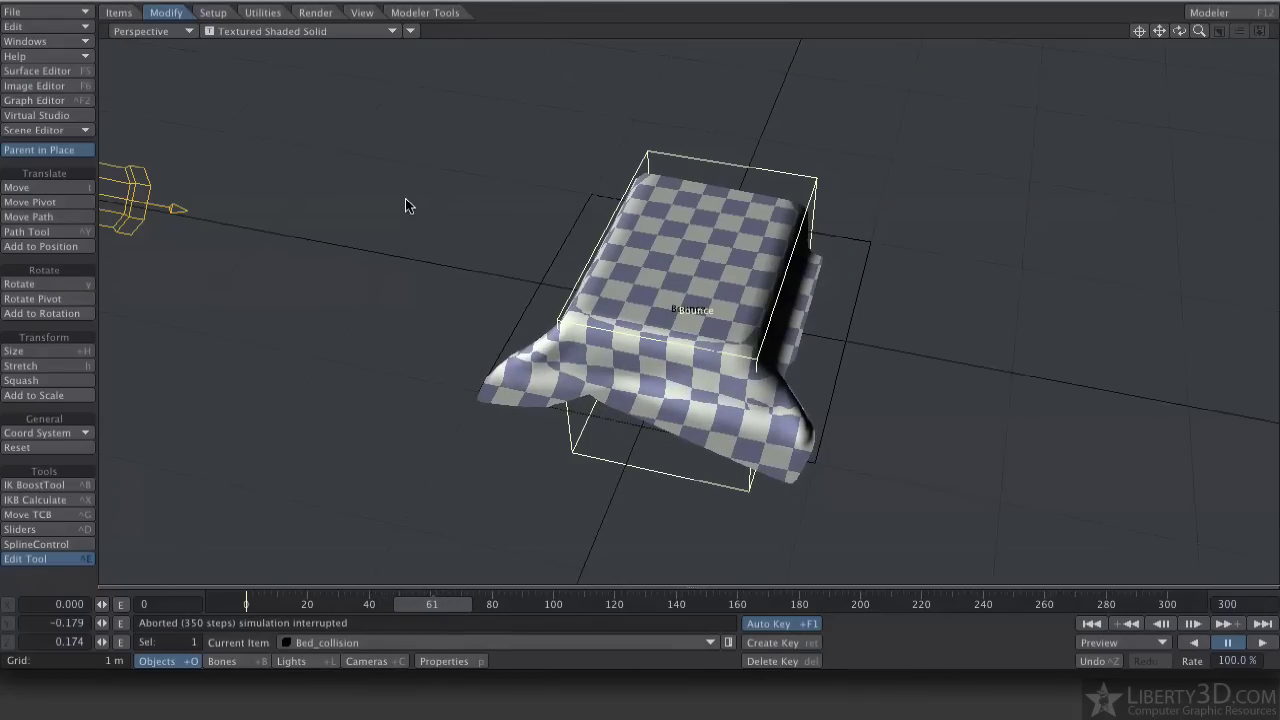
alt+drag(584, 351, 420, 325)
alt+drag(542, 378, 640, 380)
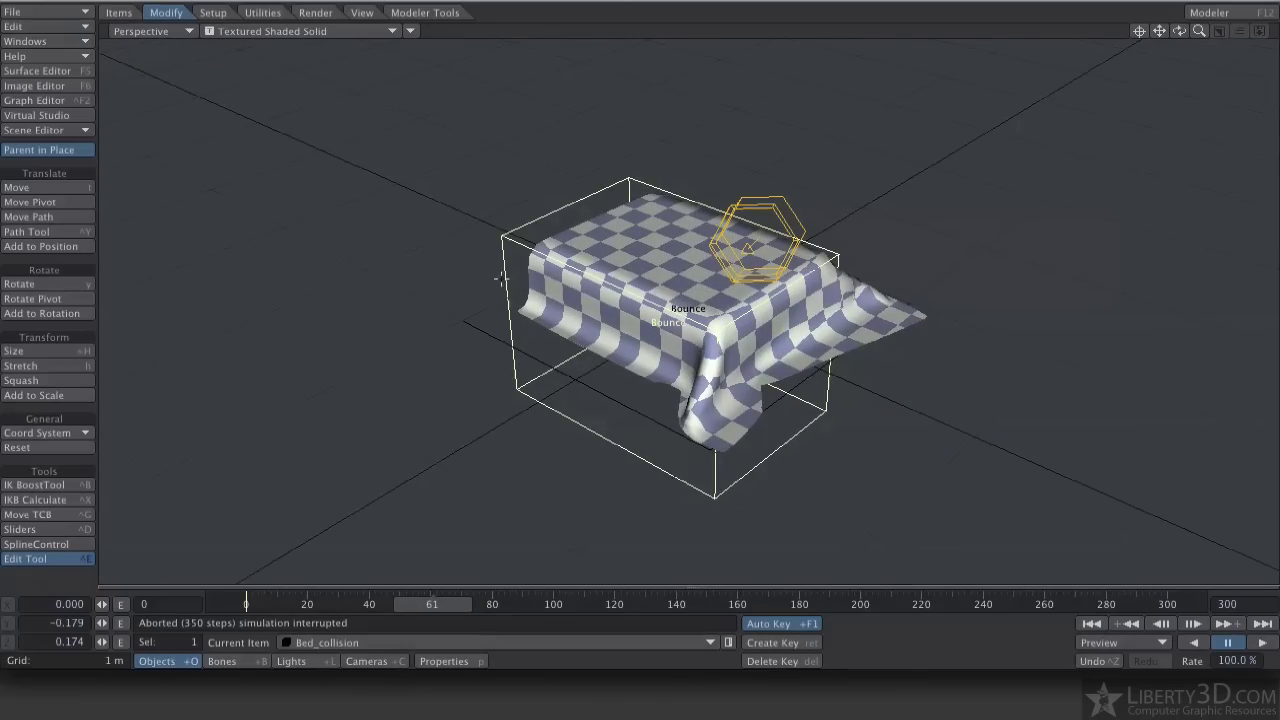
alt+drag(500, 278, 1096, 493)
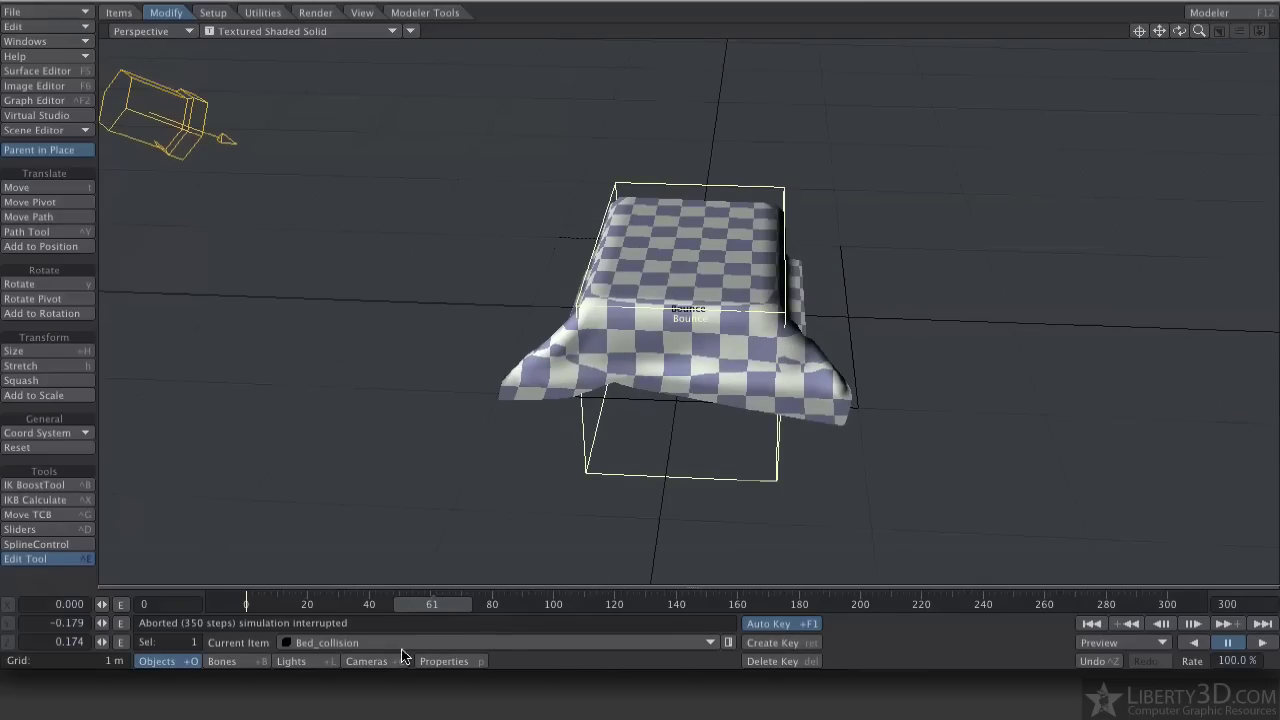
Set the blanket's ClothFX Sub Structure to 250 and Spring to 250.
click(471, 643)
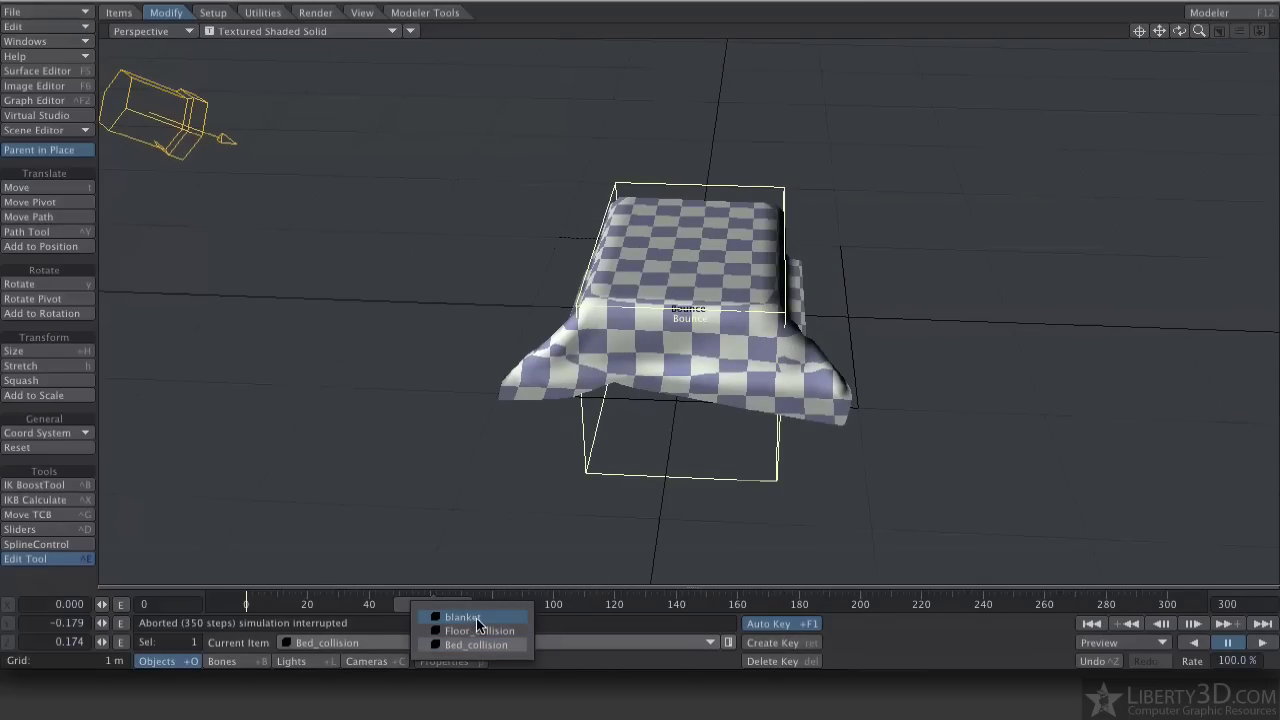
click(470, 617)
click(446, 661)
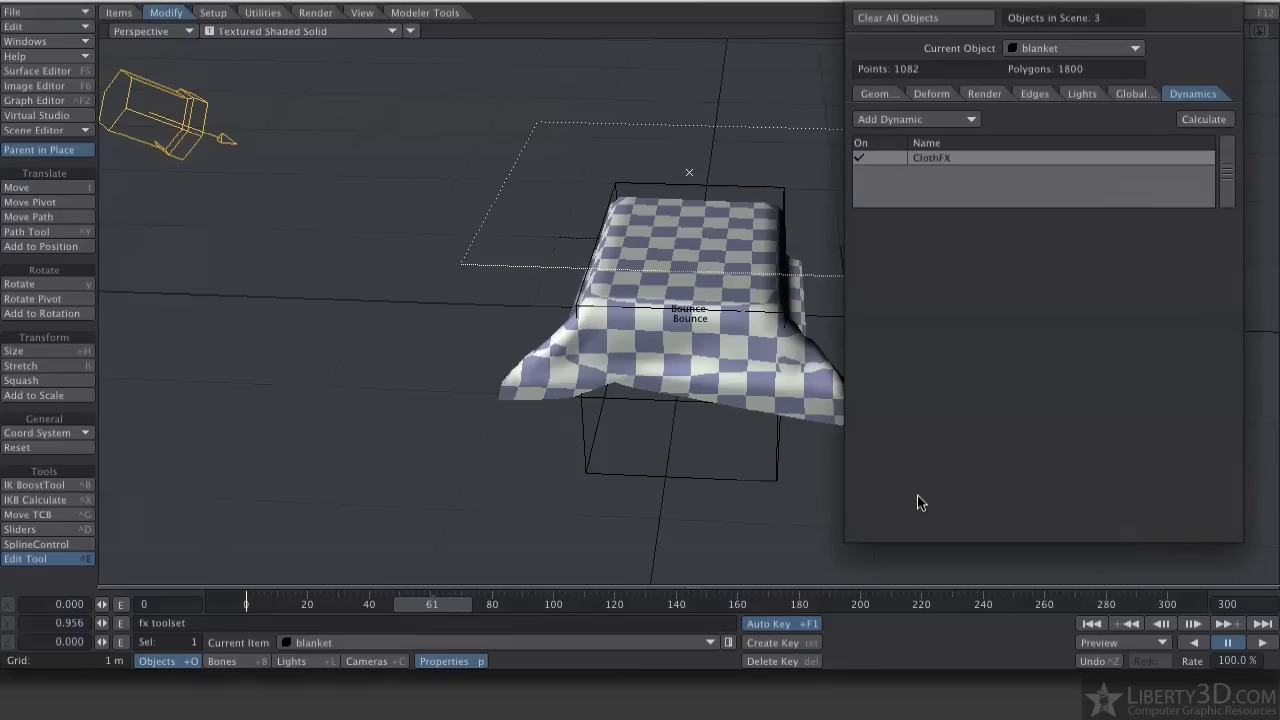
click(993, 157)
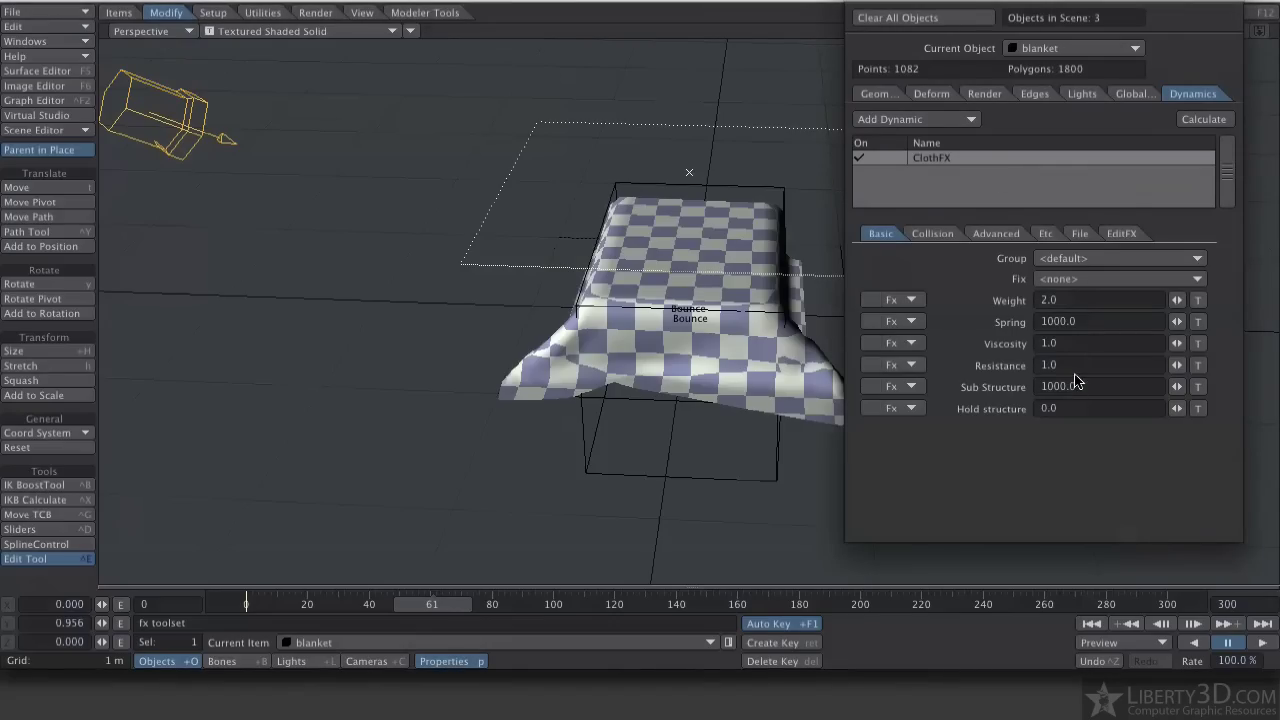
drag(1085, 394, 1049, 386)
text(250)
double_click(1078, 321)
text(250)
key(Tab)
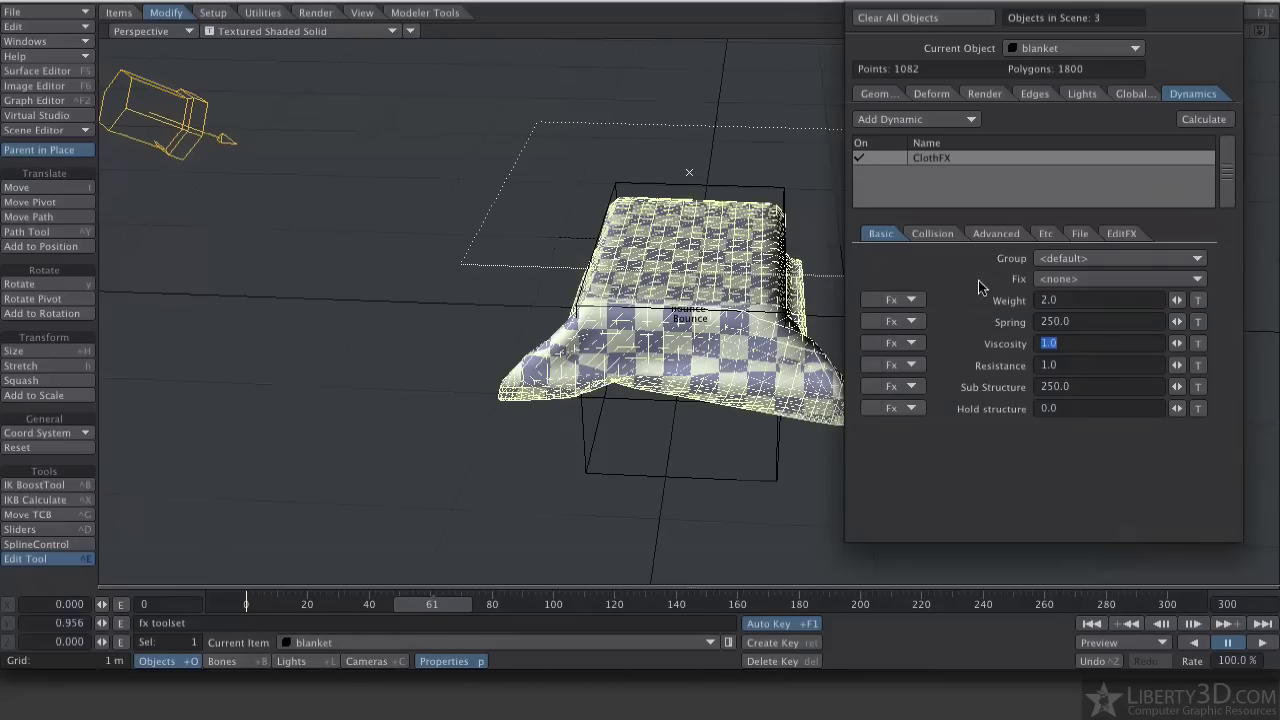
Set the blanket cloth's Stretch Limit to 10%.
click(944, 236)
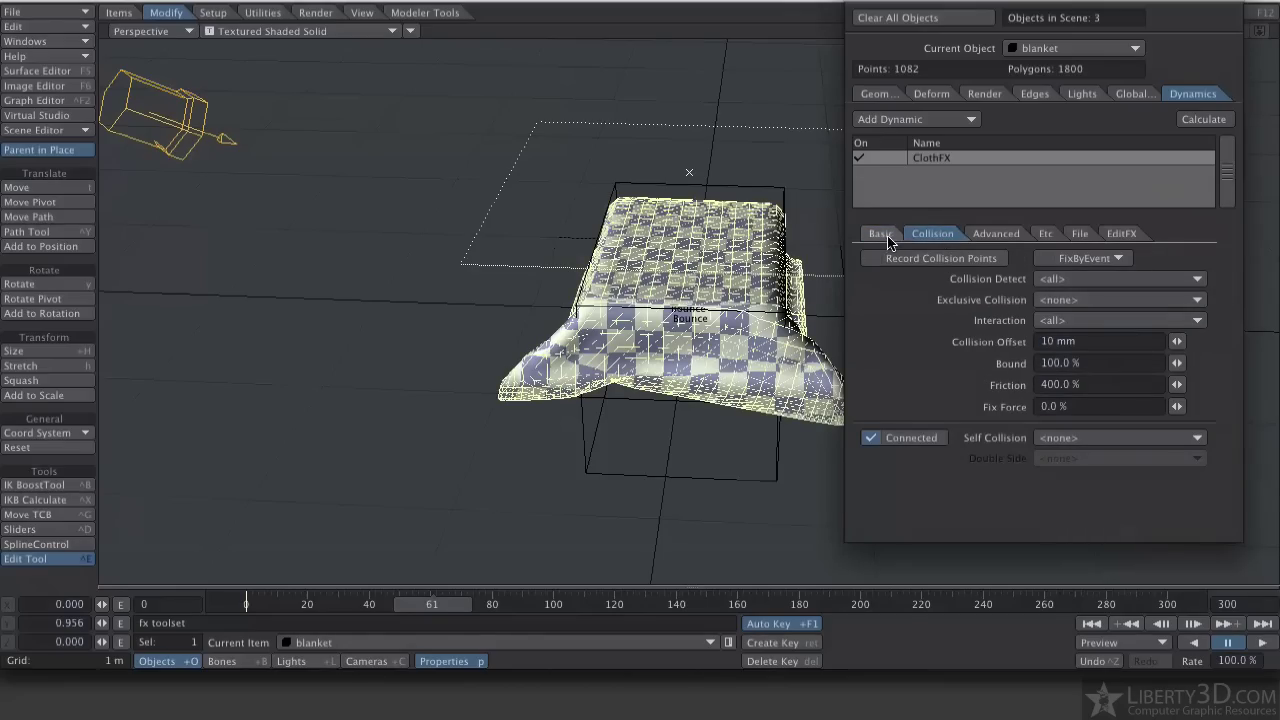
click(996, 234)
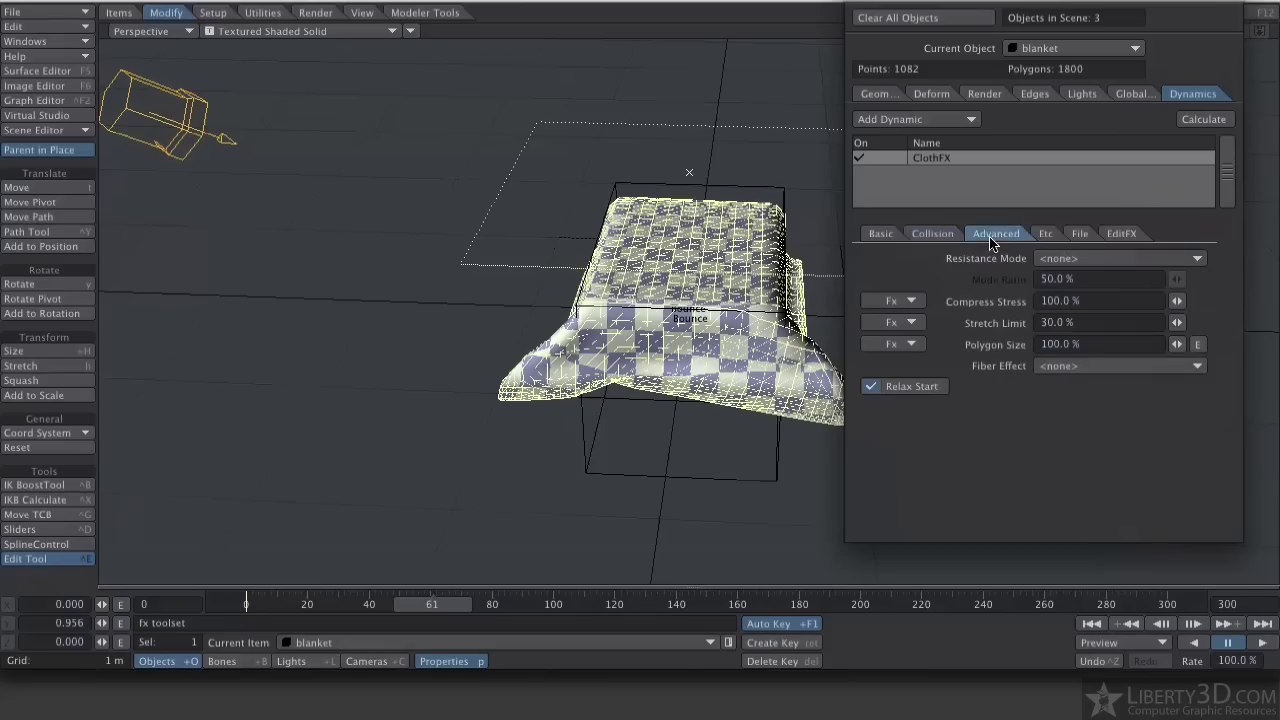
double_click(1088, 327)
text(10)
key(Tab)
Recalculate the blanket with the softer cloth settings, abort the simulation partway, and close the object properties.
click(1219, 121)
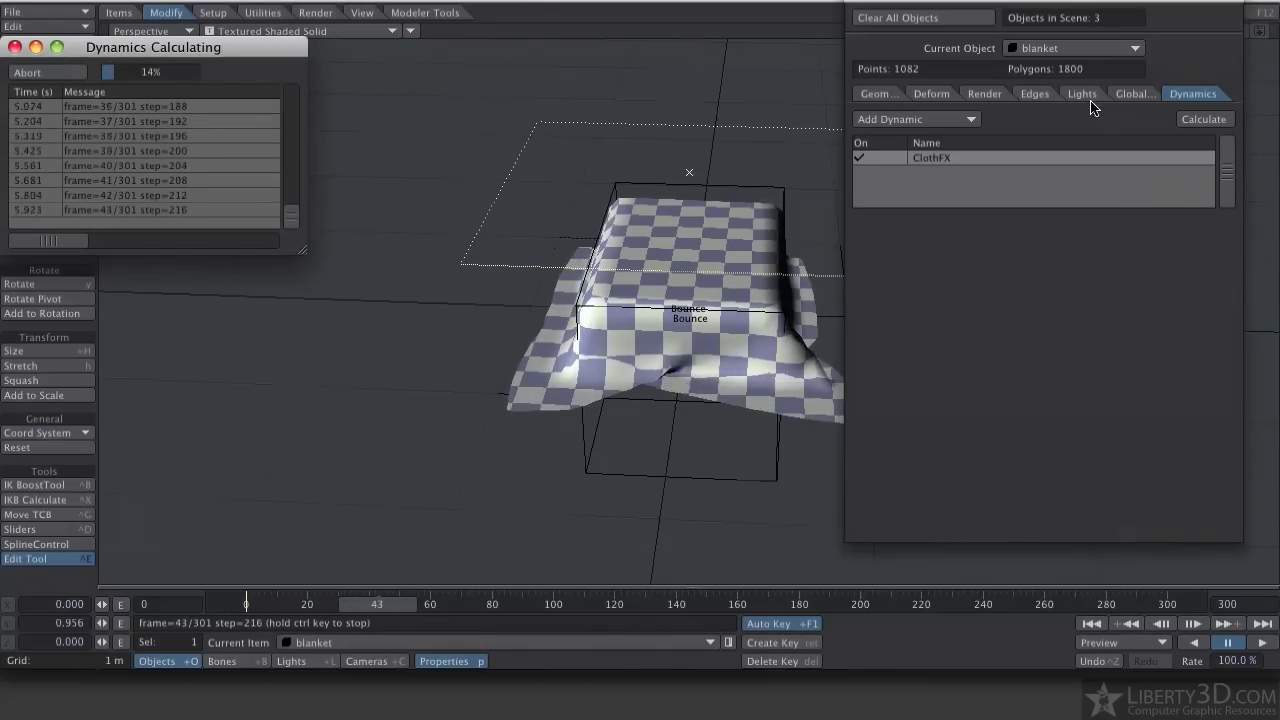
click(44, 72)
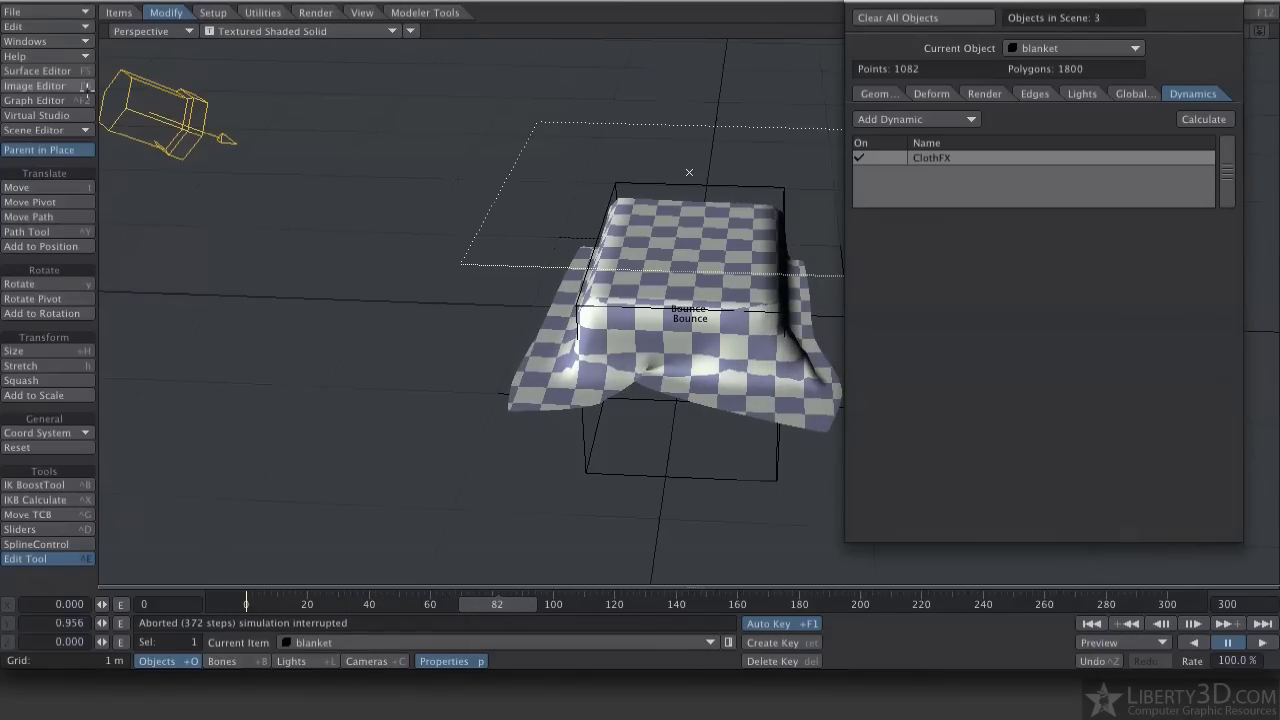
click(868, 2)
Move the Bed_collision box to about -75 mm on Y and 127 mm on Z.
click(775, 186)
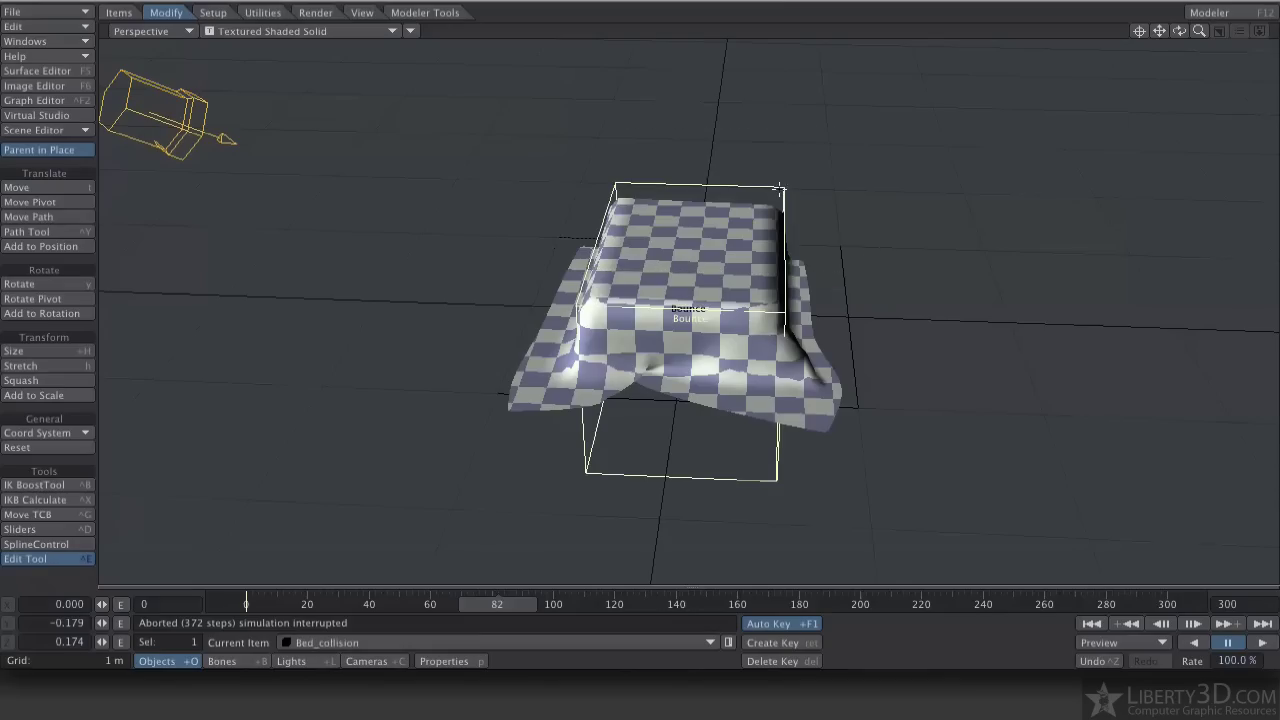
key(t)
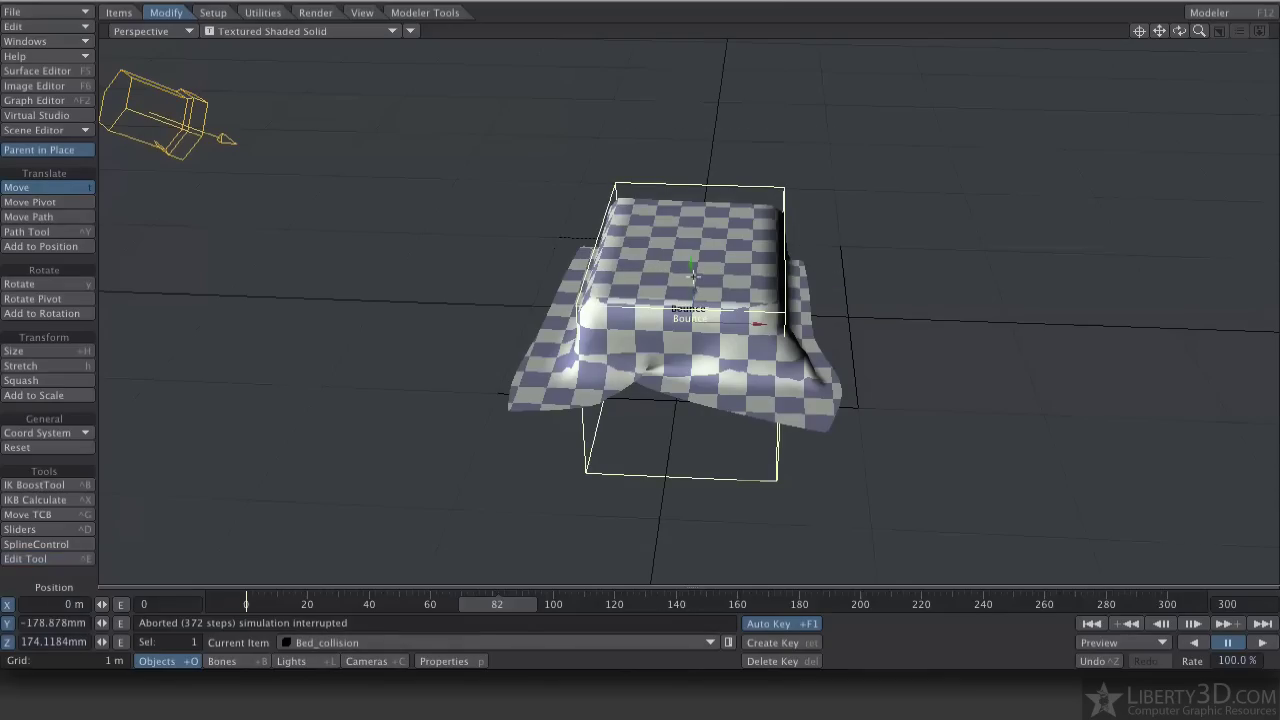
right_drag(692, 273, 692, 259)
alt+drag(759, 252, 647, 190)
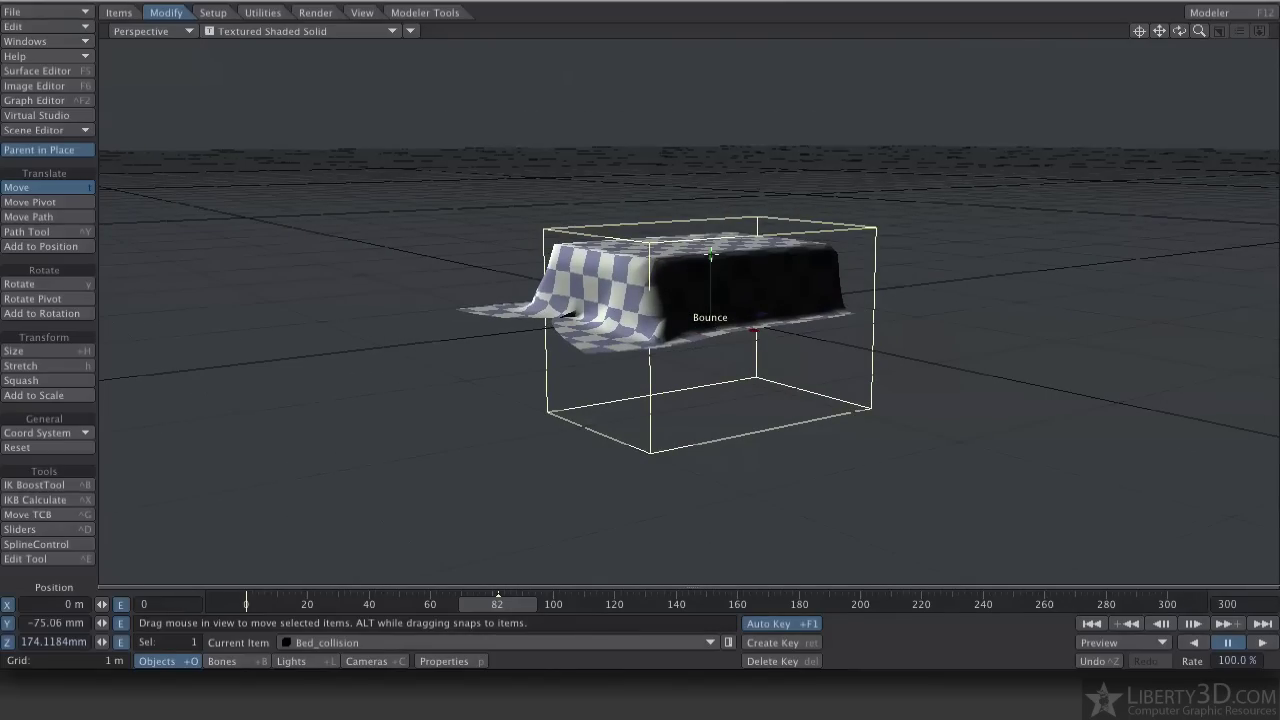
drag(763, 306, 757, 306)
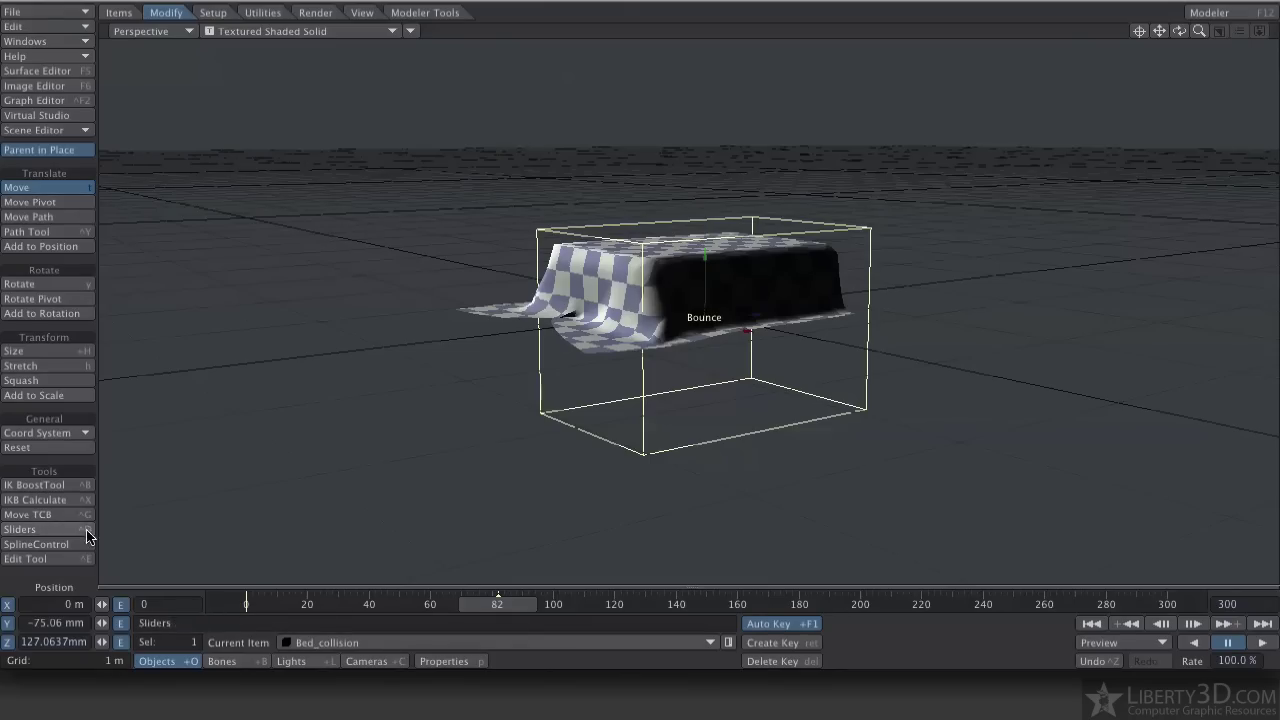
Recalculate the blanket against the repositioned collision box and abort the simulation partway.
click(73, 500)
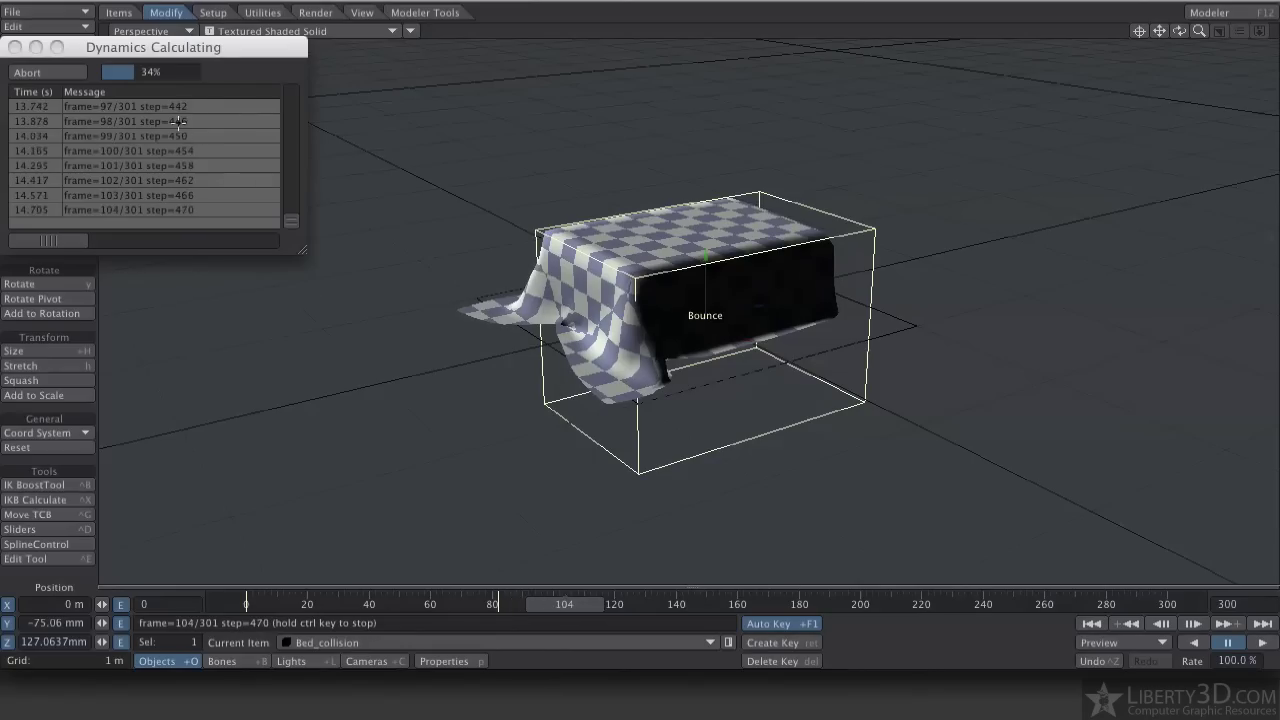
click(55, 74)
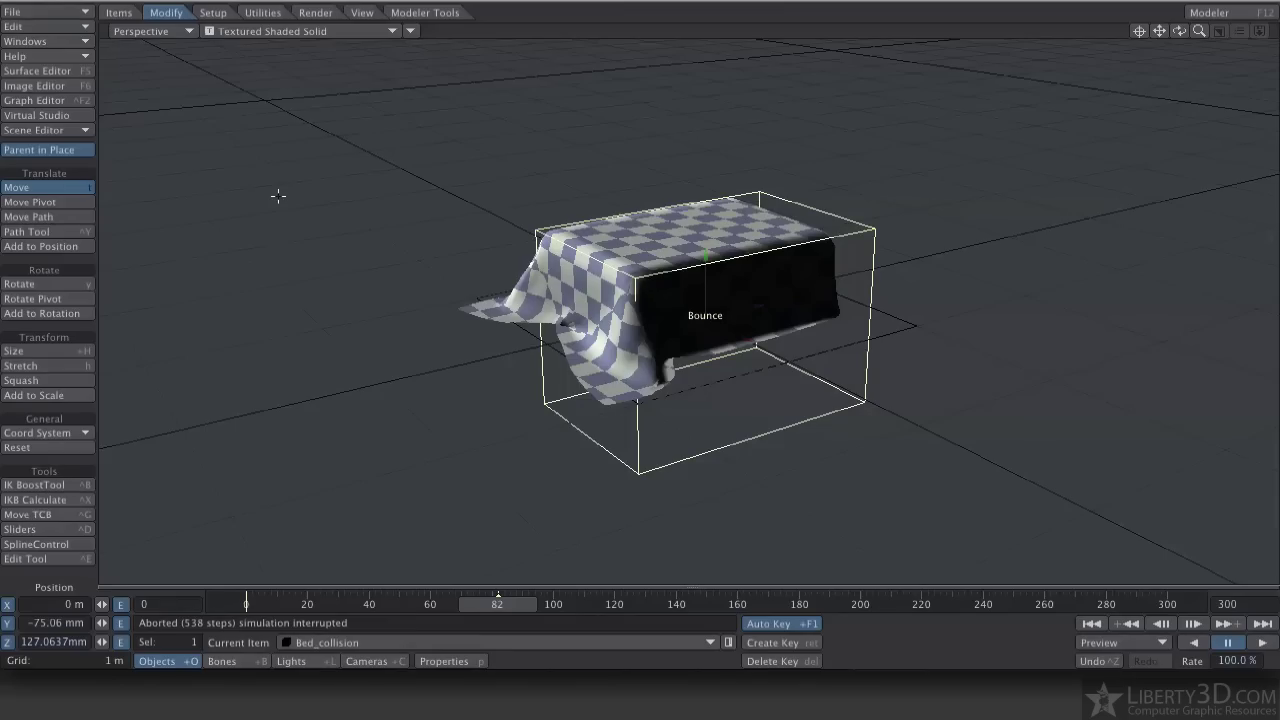
Key the Bed_collision box's current position at frame 0 and delete its keyframe at frame 82.
key(Return)
key(Return)
key(Delete)
key(Return)
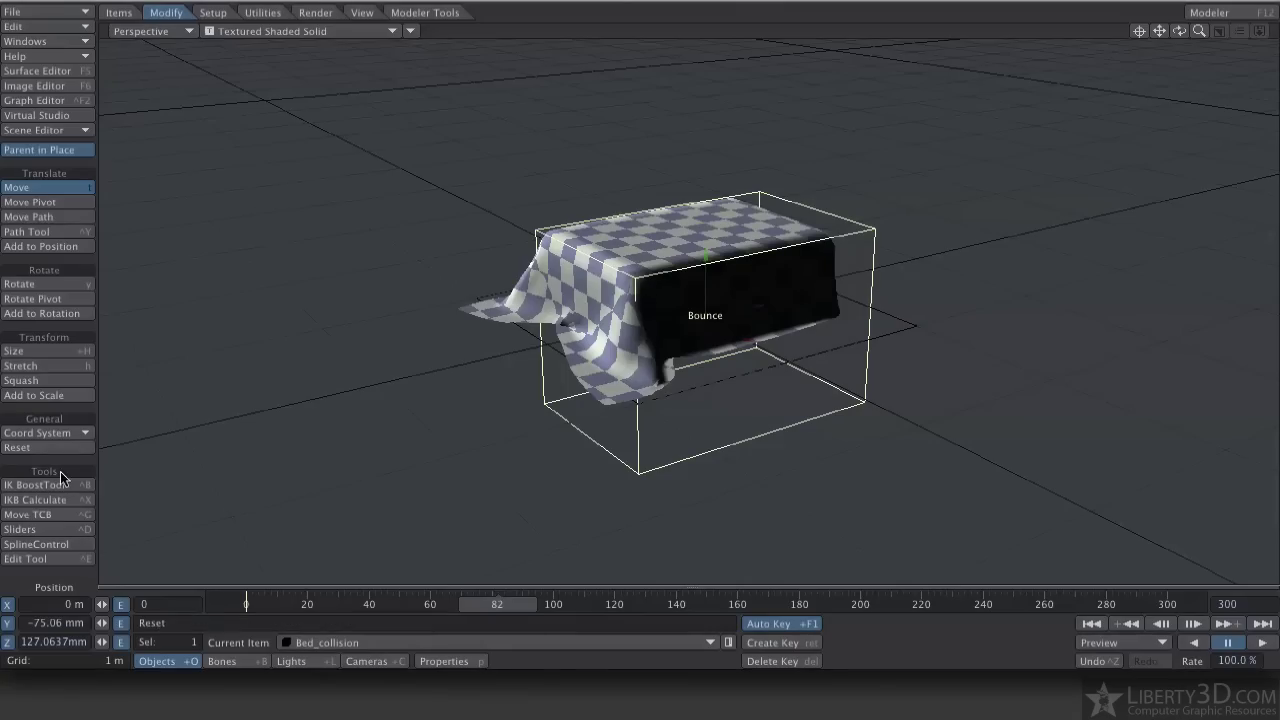
Recalculate the blanket dynamics, abort partway, and go back to the draped pose at frame 20.
click(46, 499)
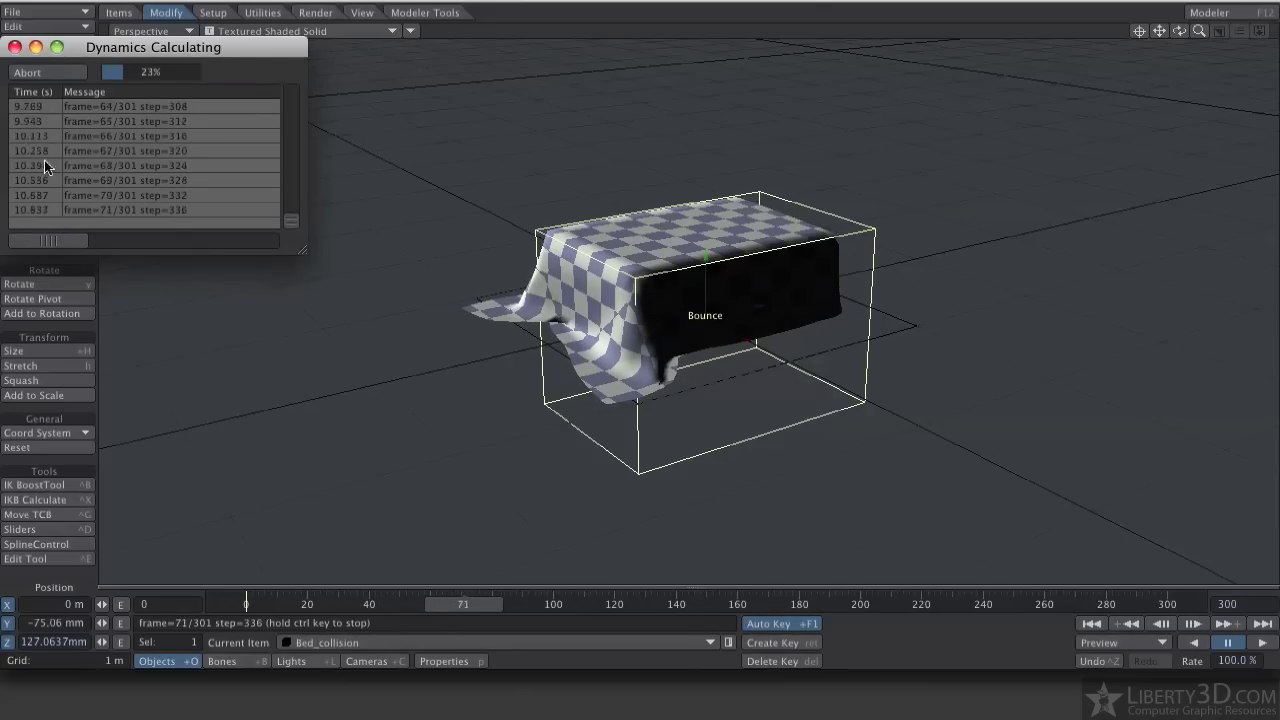
click(66, 72)
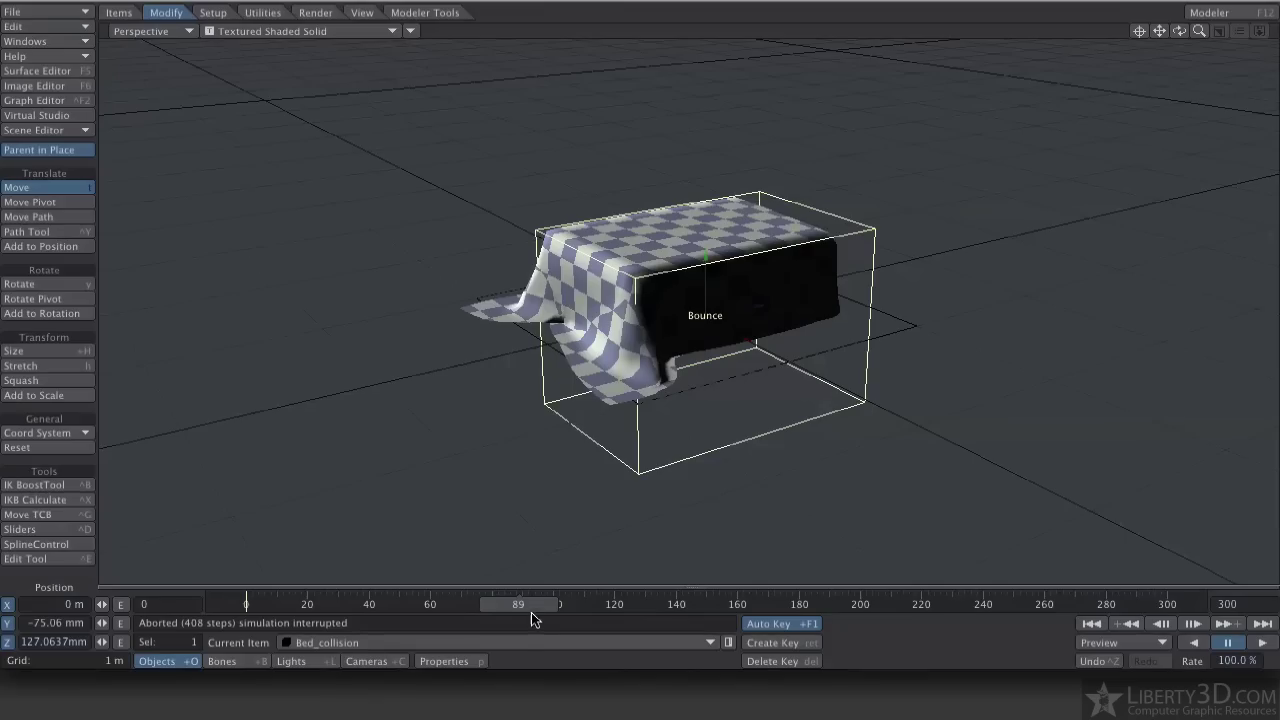
alt+drag(531, 379, 680, 385)
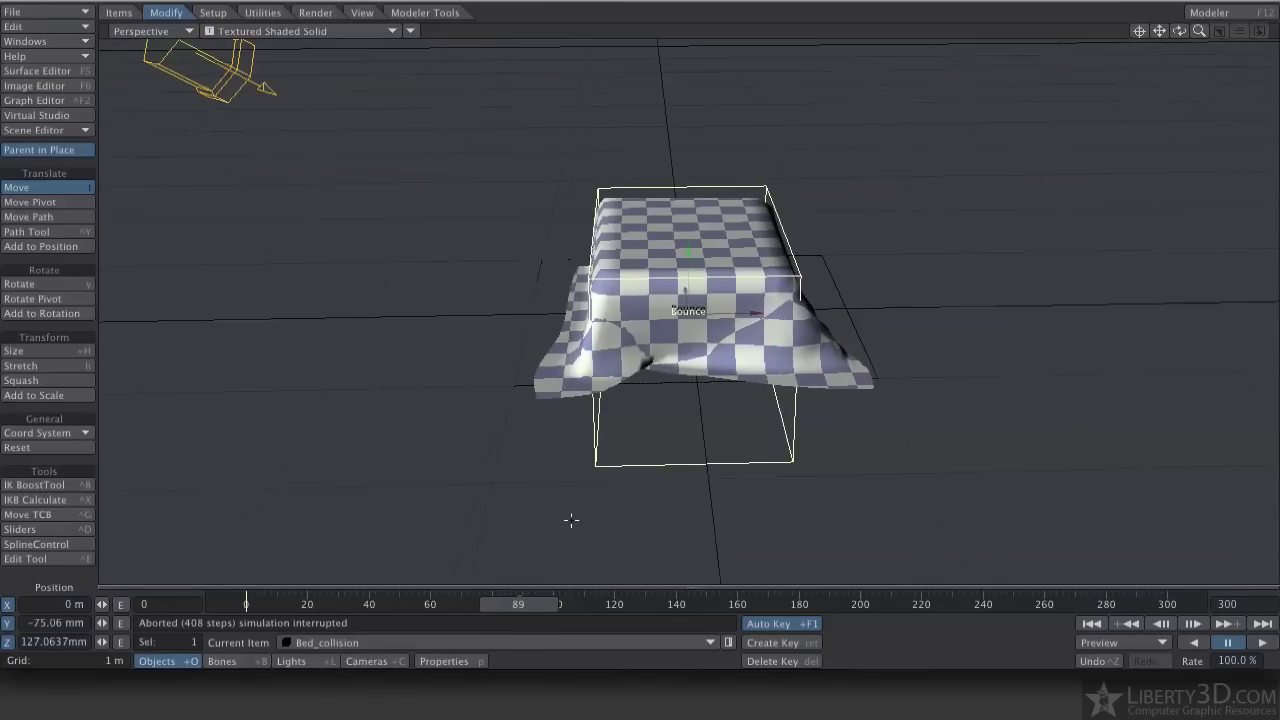
alt+drag(576, 455, 309, 604)
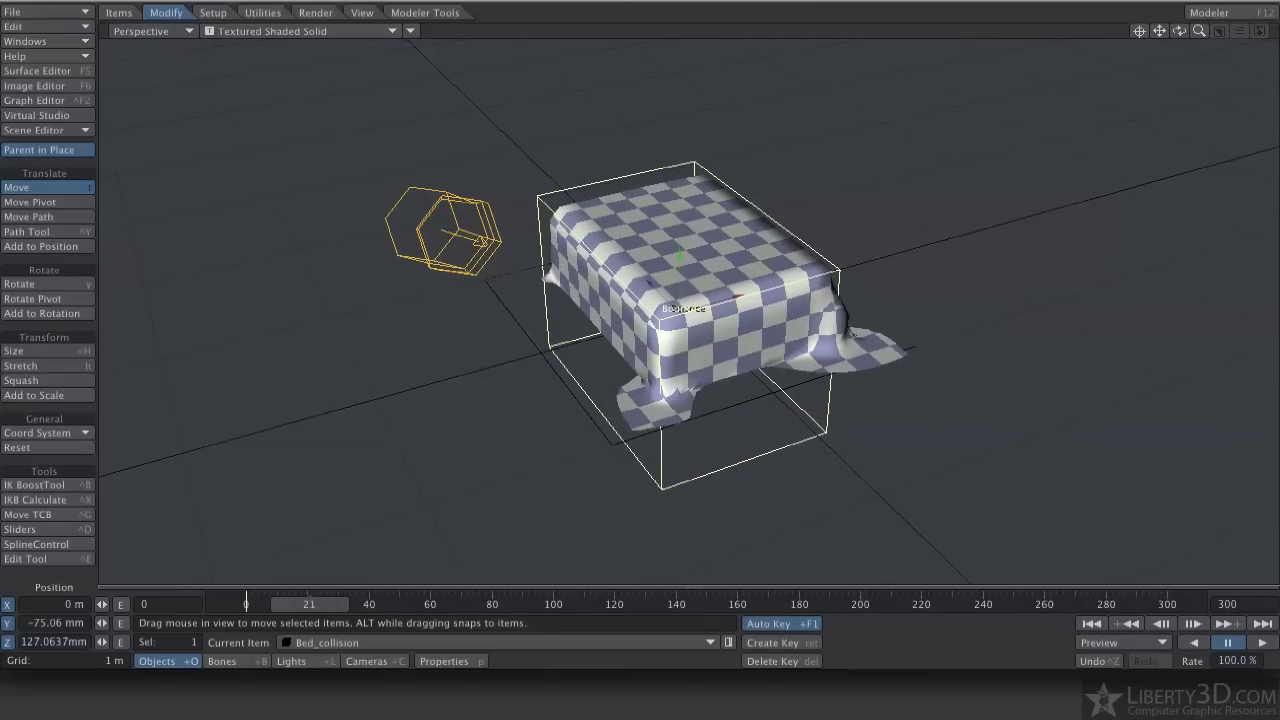
mouse_move(797, 414)
alt+mouse_down()
mouse_move(700, 414)
mouse_move(650, 370)
mouse_move(797, 430)
alt+mouse_up()
alt+drag(1160, 345, 1109, 360)
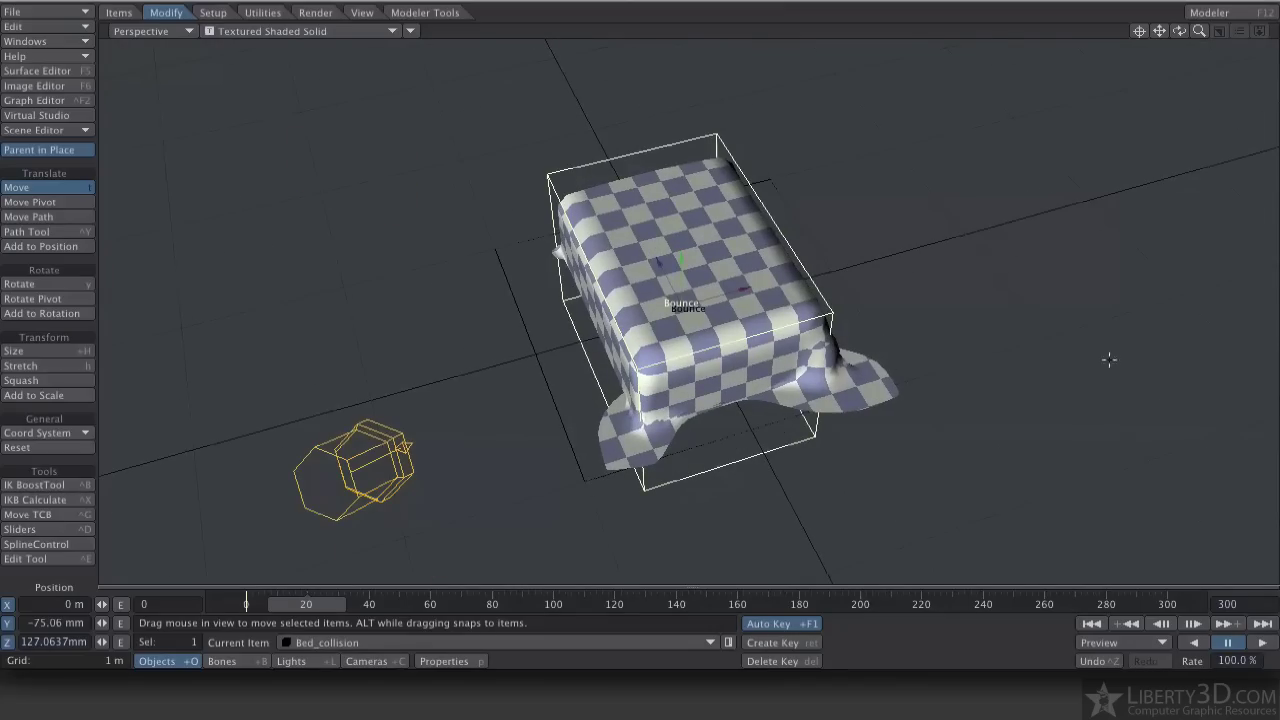
Save the blanket in its current draped shape as a transformed object named blanketShaped2.
click(884, 383)
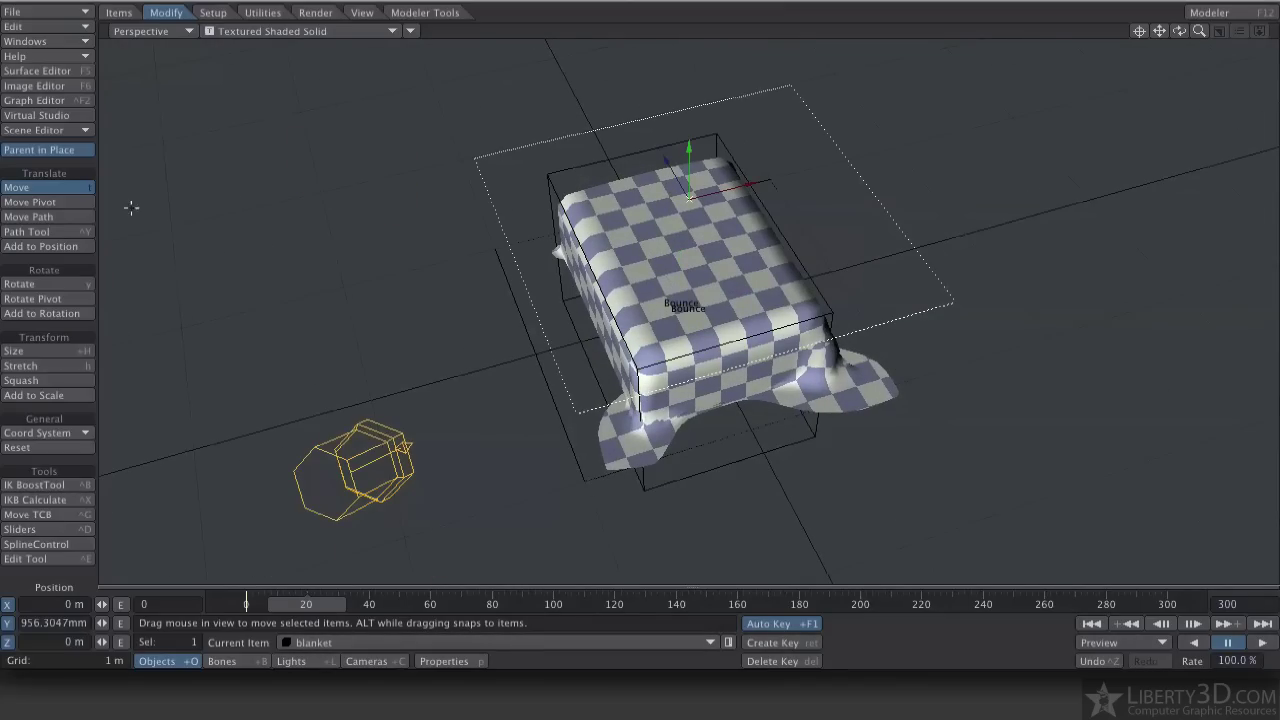
click(86, 14)
mouse_move(86, 16)
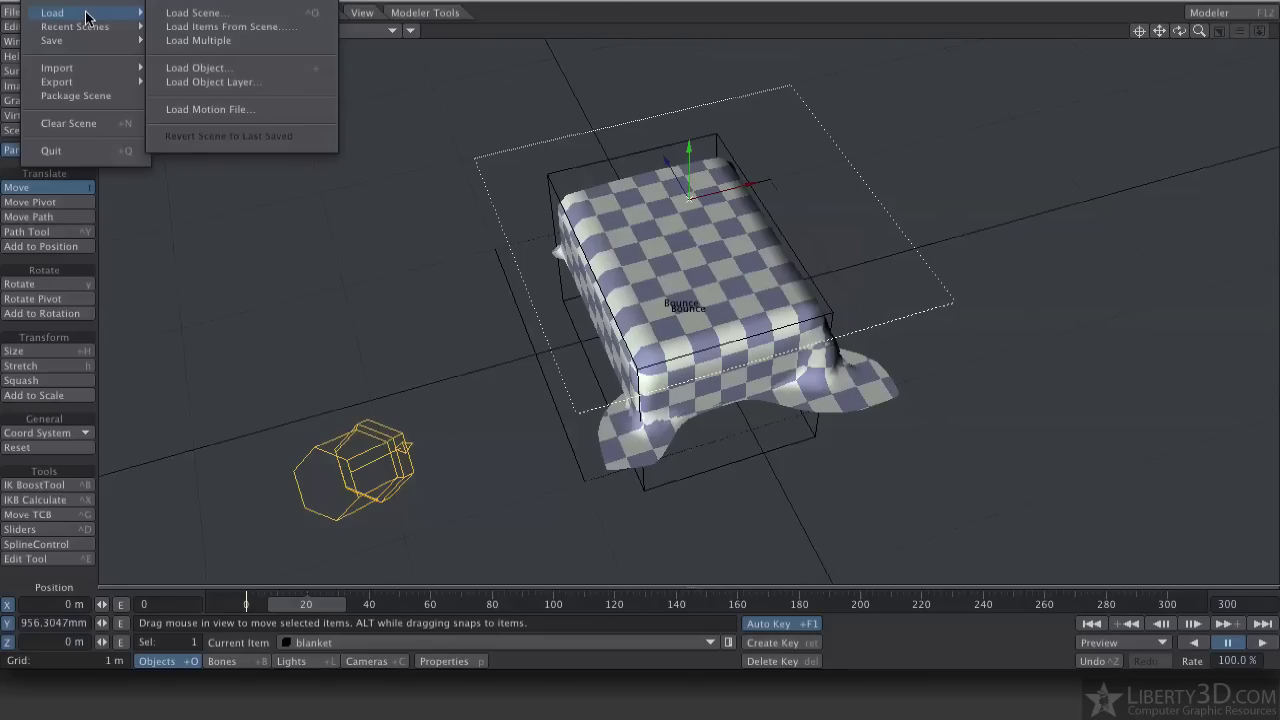
mouse_move(78, 42)
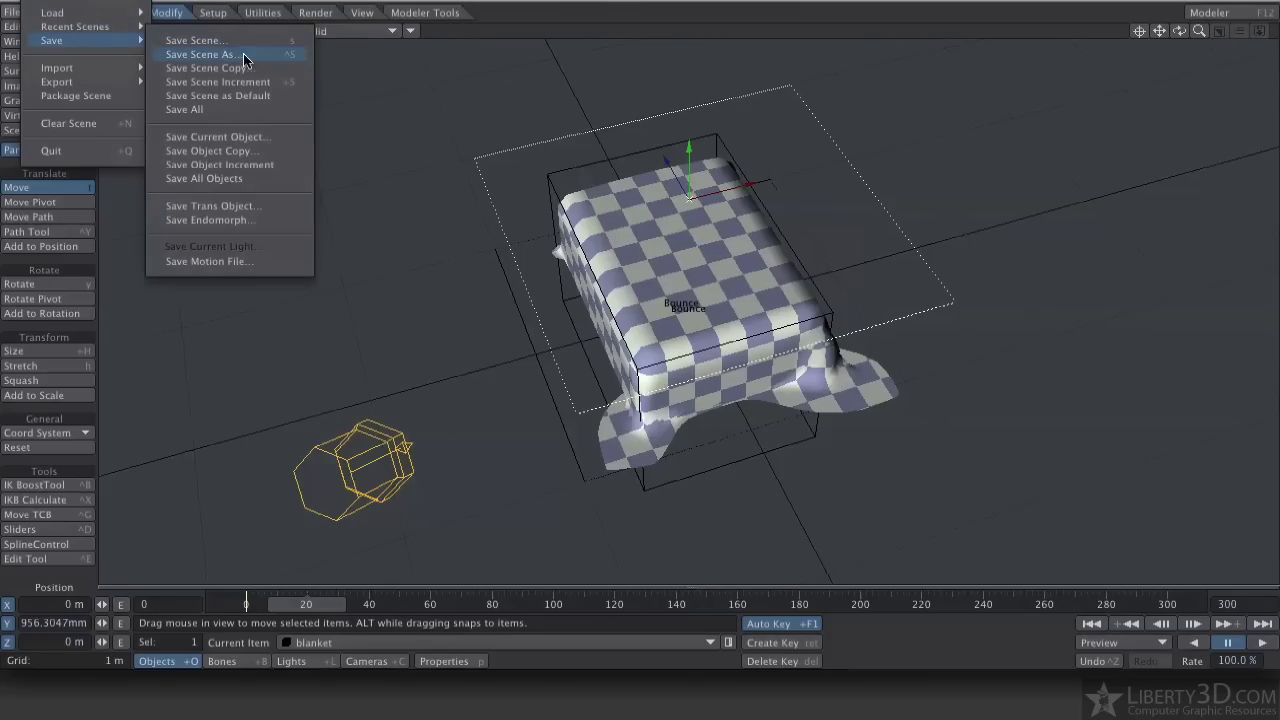
click(217, 207)
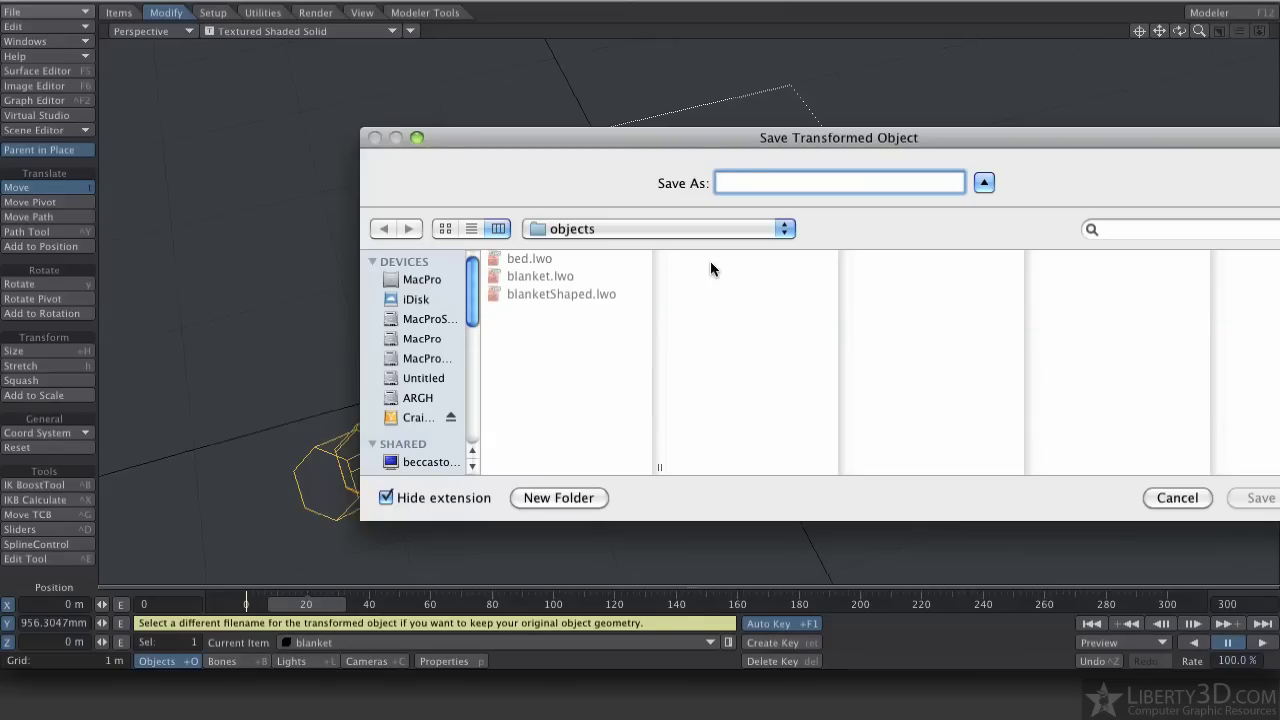
click(587, 294)
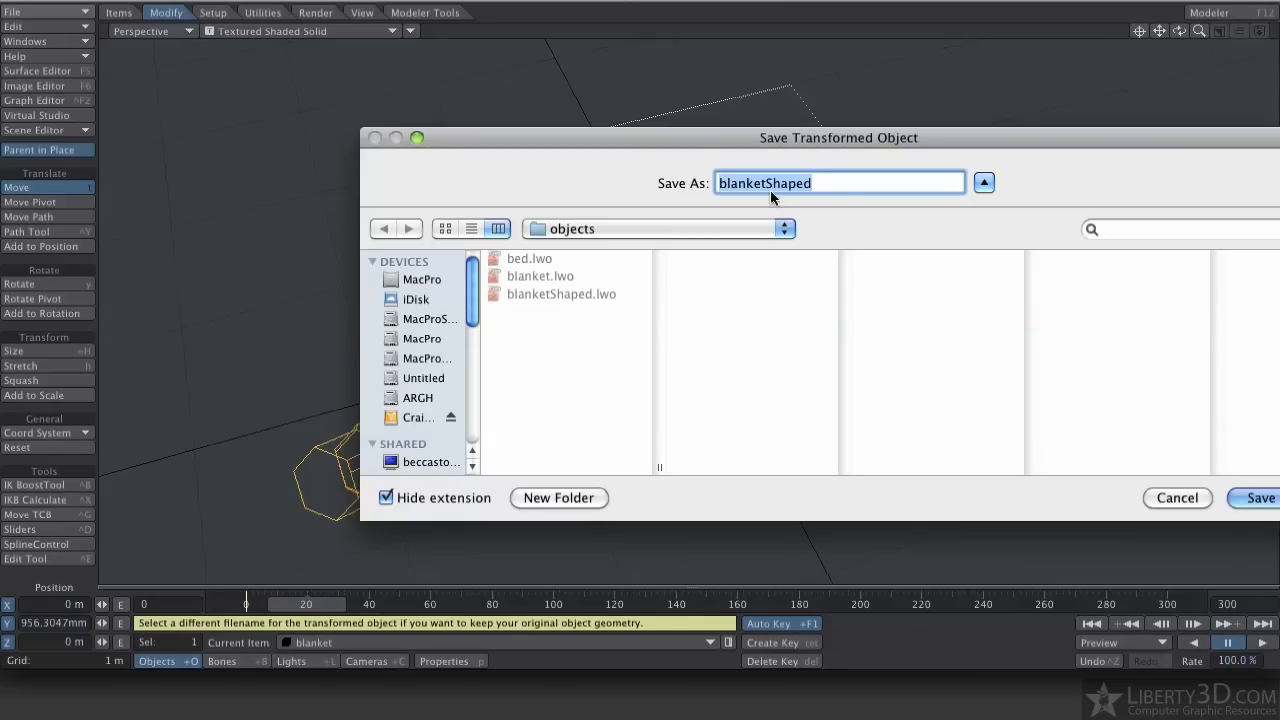
click(825, 183)
text(2)
click(1255, 497)
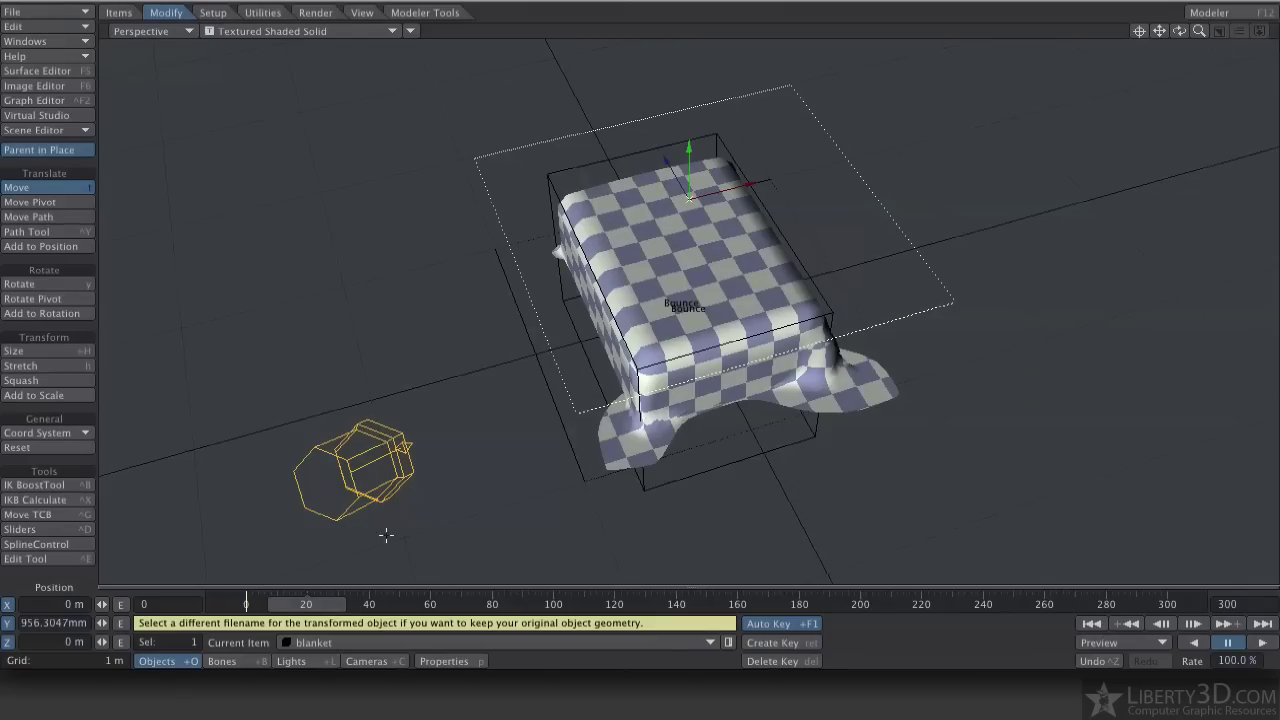
Switch to Modeler and load the object blanketShaped2.lwo.
click(1212, 12)
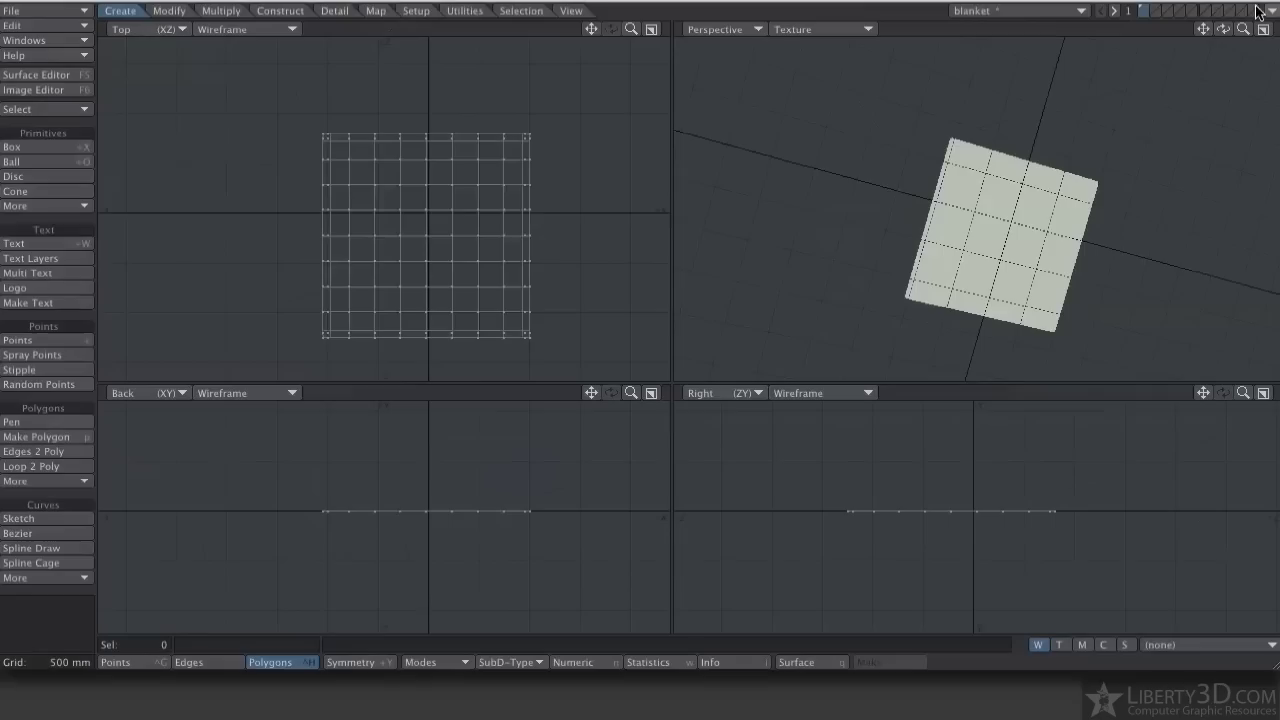
click(84, 11)
click(75, 14)
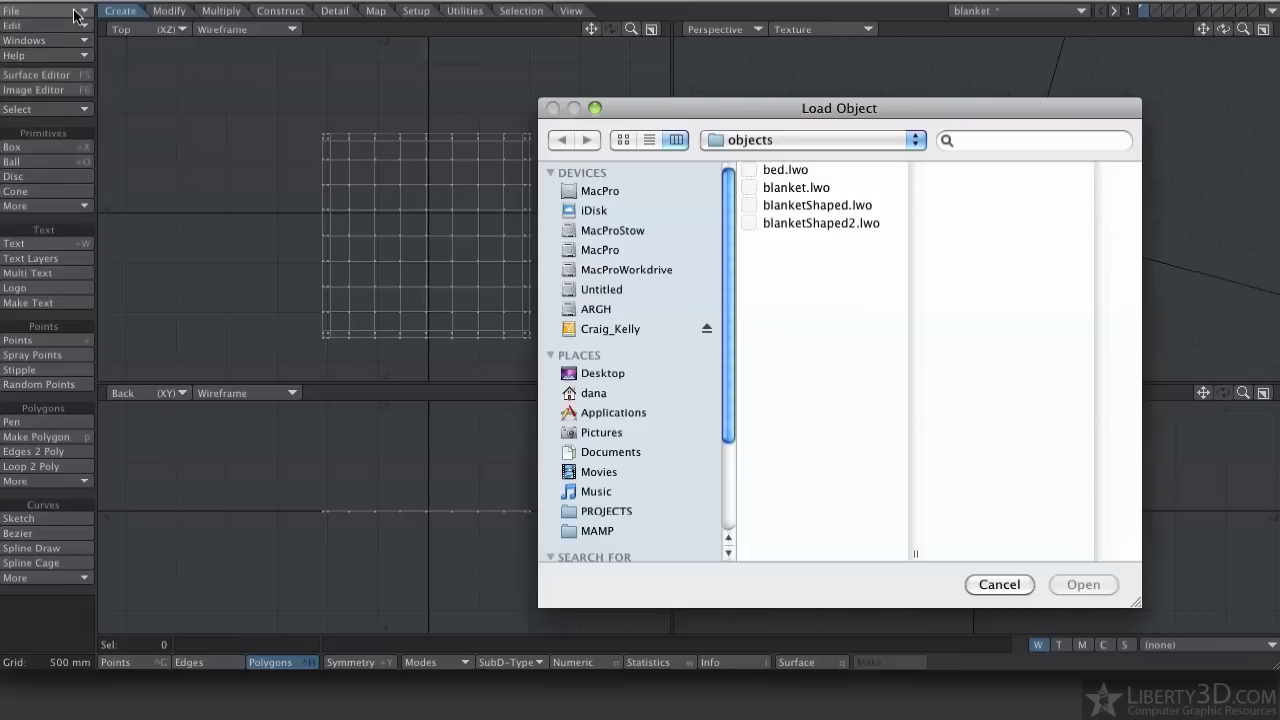
click(806, 224)
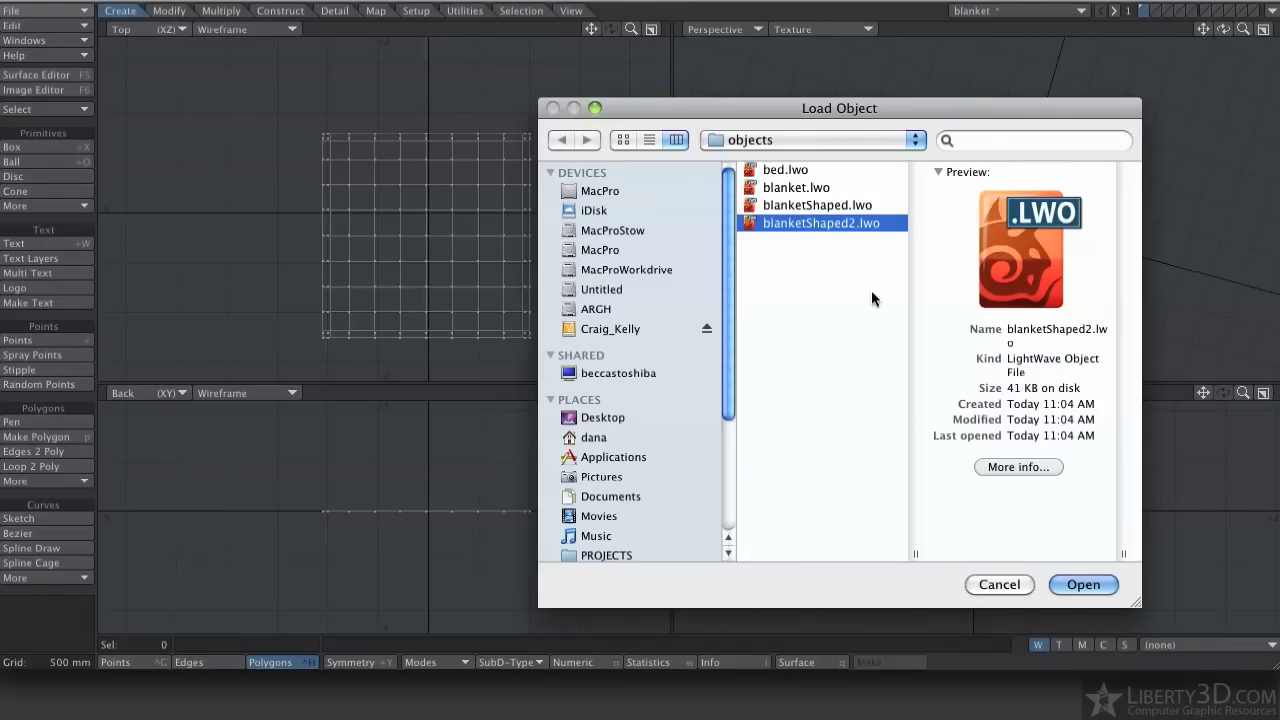
click(1077, 590)
mouse_move(1046, 280)
alt+mouse_down()
mouse_move(1069, 263)
mouse_move(1006, 69)
mouse_move(982, 258)
mouse_move(1024, 284)
alt+mouse_up()
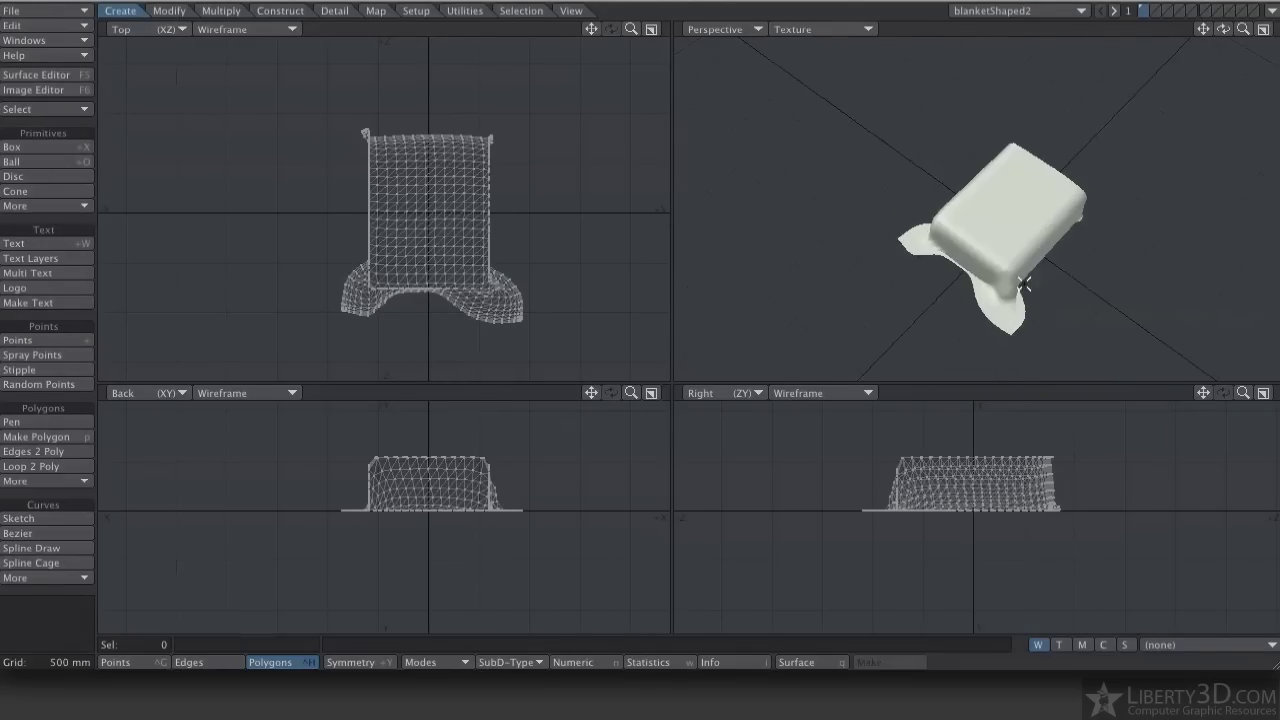
Use Drag Net in the Top view to pull both flared corners at the blanket's foot end inward toward the bed.
alt+drag(937, 340, 930, 273)
mouse_move(857, 315)
mouse_down()
mouse_move(909, 270)
mouse_move(891, 300)
mouse_up()
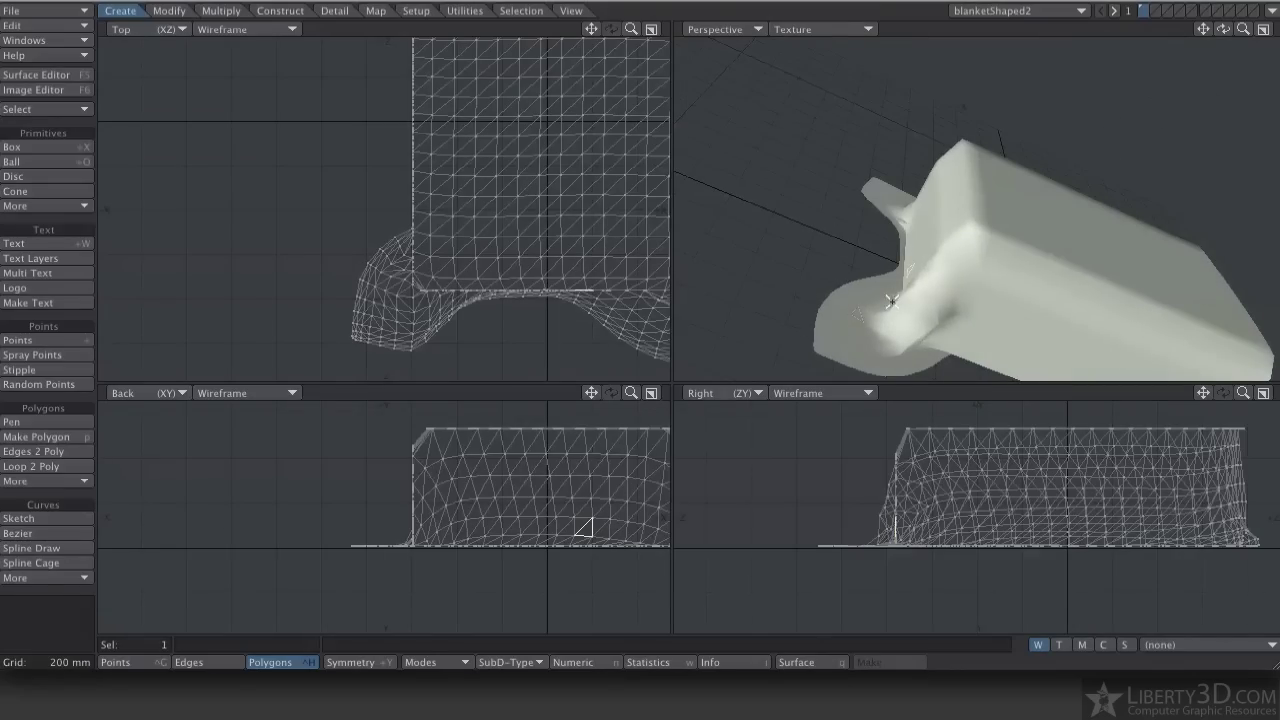
click(50, 495)
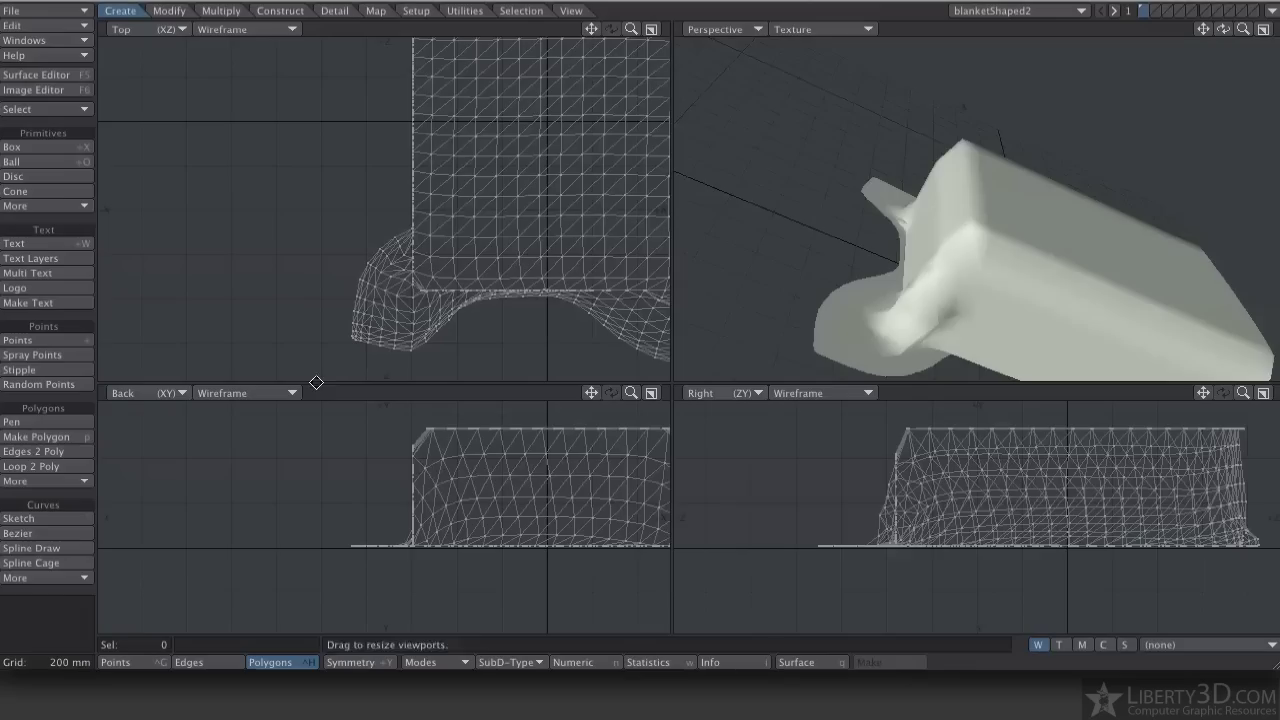
alt+drag(759, 294, 830, 428)
alt+drag(434, 260, 288, 203)
key(t)
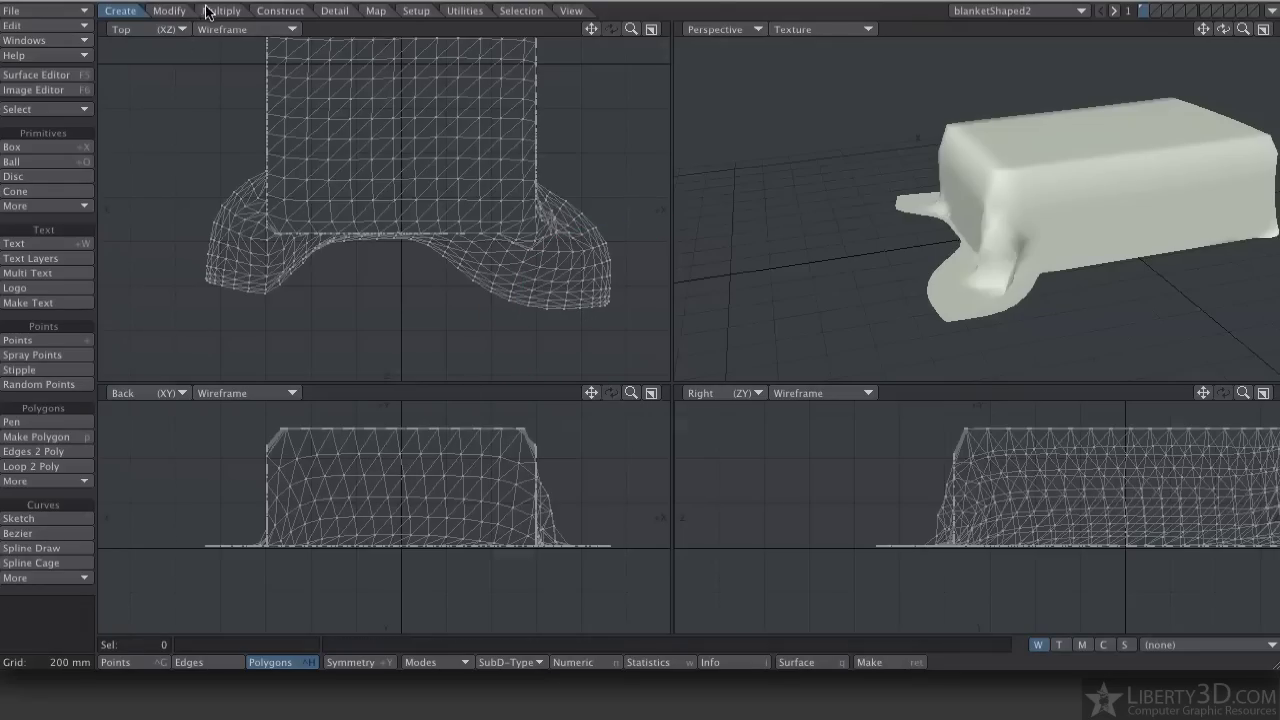
click(169, 11)
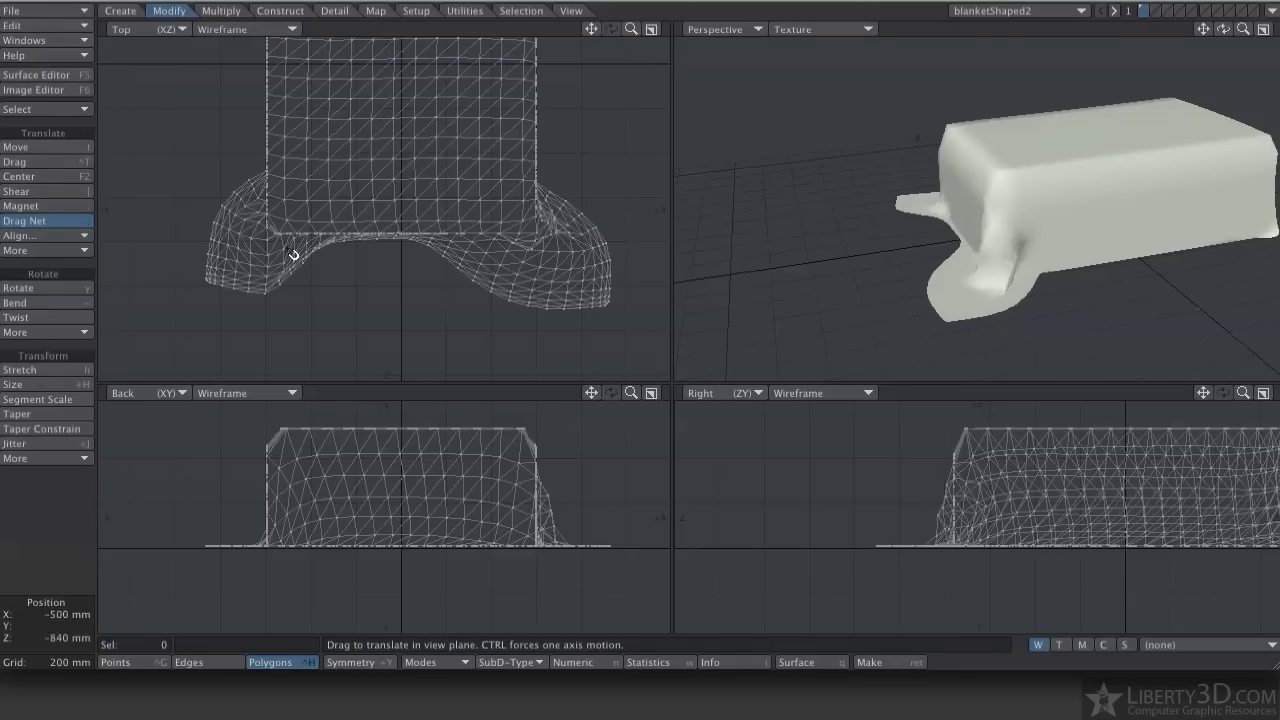
drag(607, 309, 598, 295)
right_drag(586, 309, 676, 309)
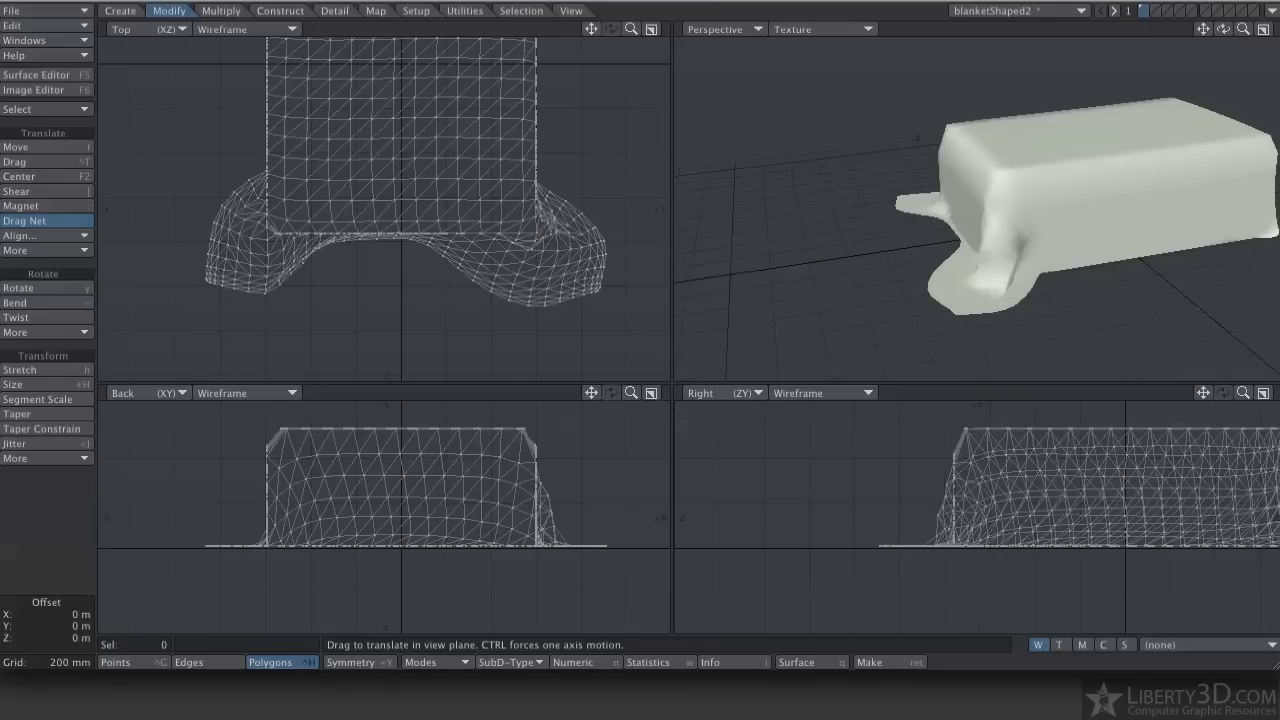
drag(549, 308, 543, 280)
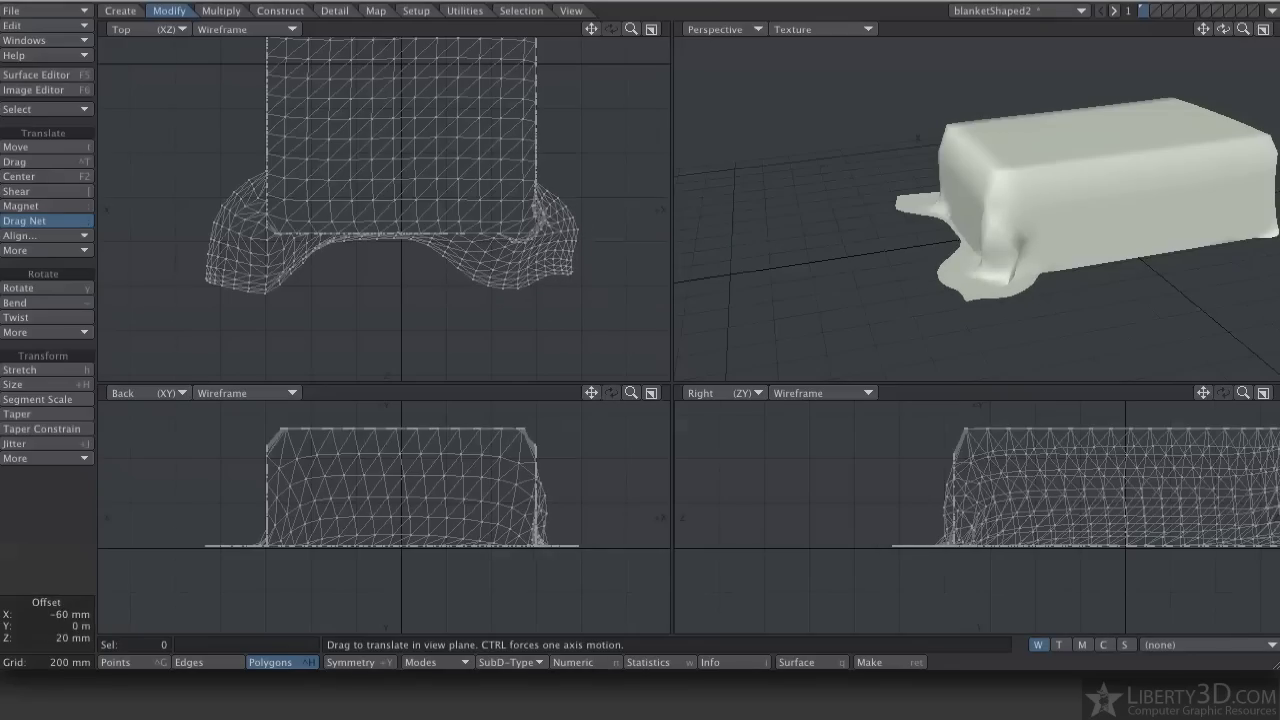
drag(227, 282, 281, 287)
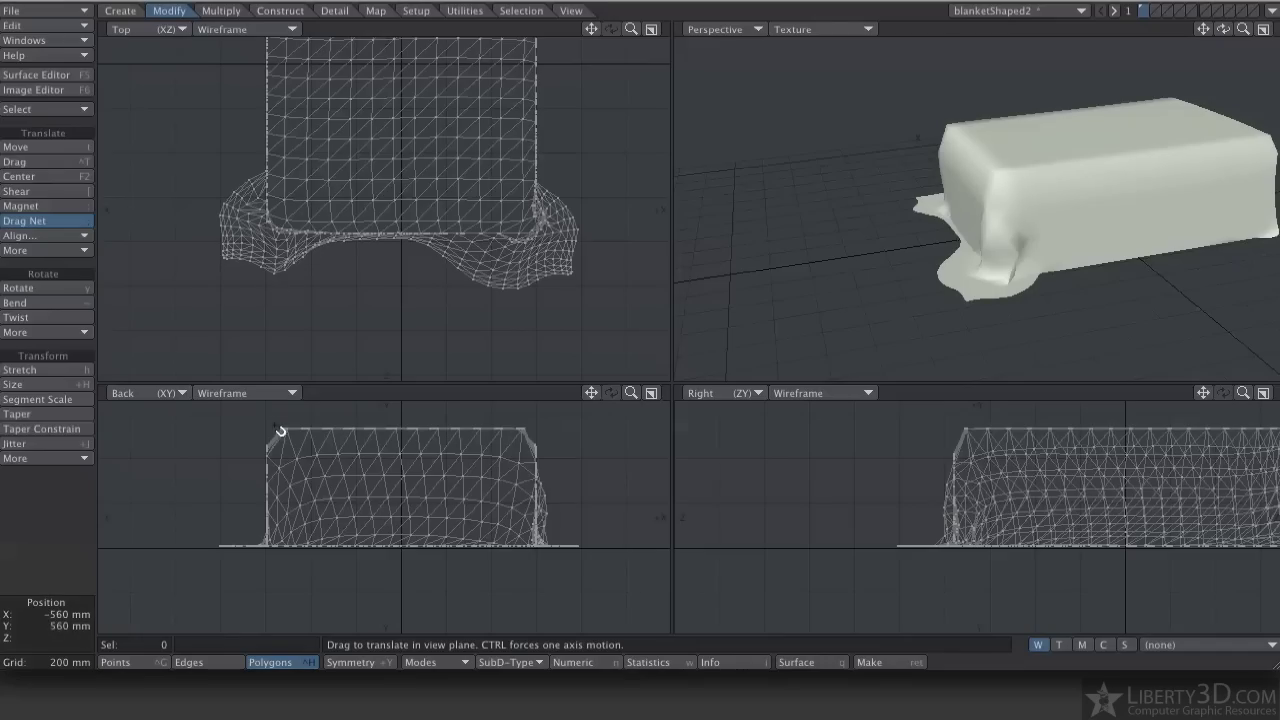
Try to reshape the blanket's two upper corners in the Back view with Drag Net, undoing each pull.
drag(289, 433, 285, 429)
key(ctrl+z)
drag(516, 427, 525, 427)
key(ctrl+z)
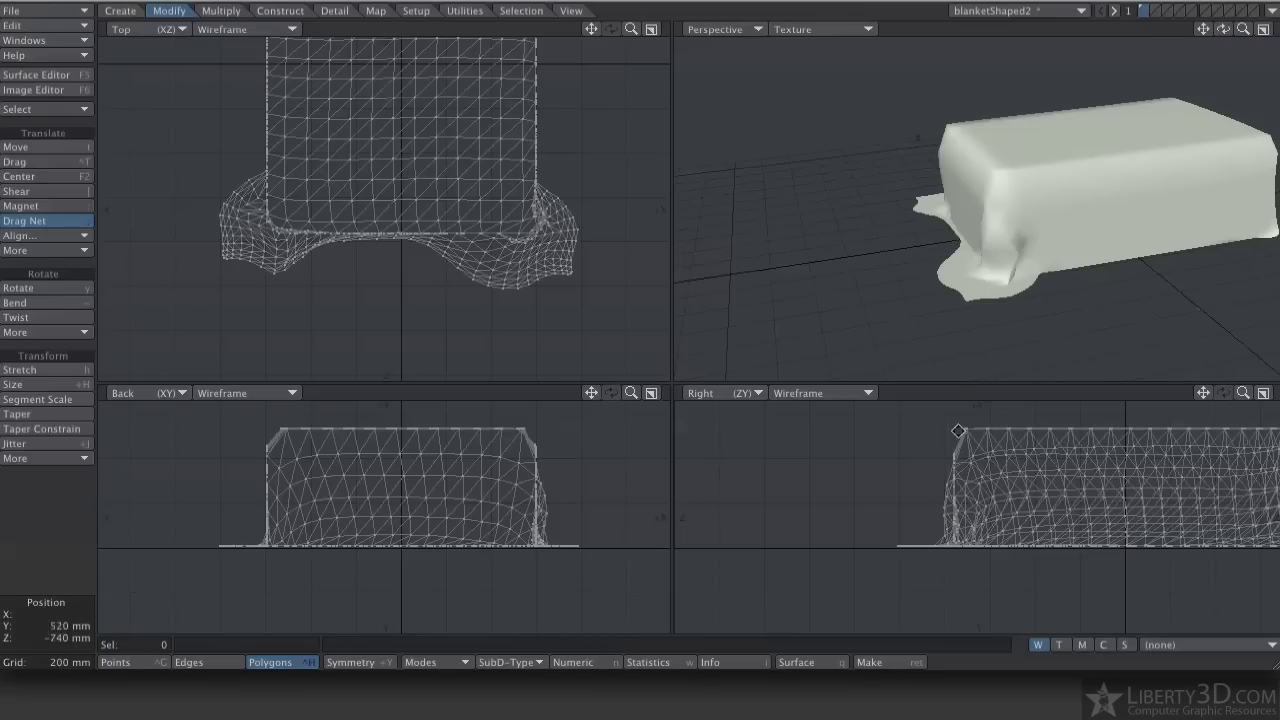
Use Drag Net in the Perspective view to pull the blanket's foot and side hems into uneven, wavy folds.
drag(983, 281, 1167, 336)
alt+drag(944, 237, 1020, 276)
alt+drag(892, 300, 1056, 294)
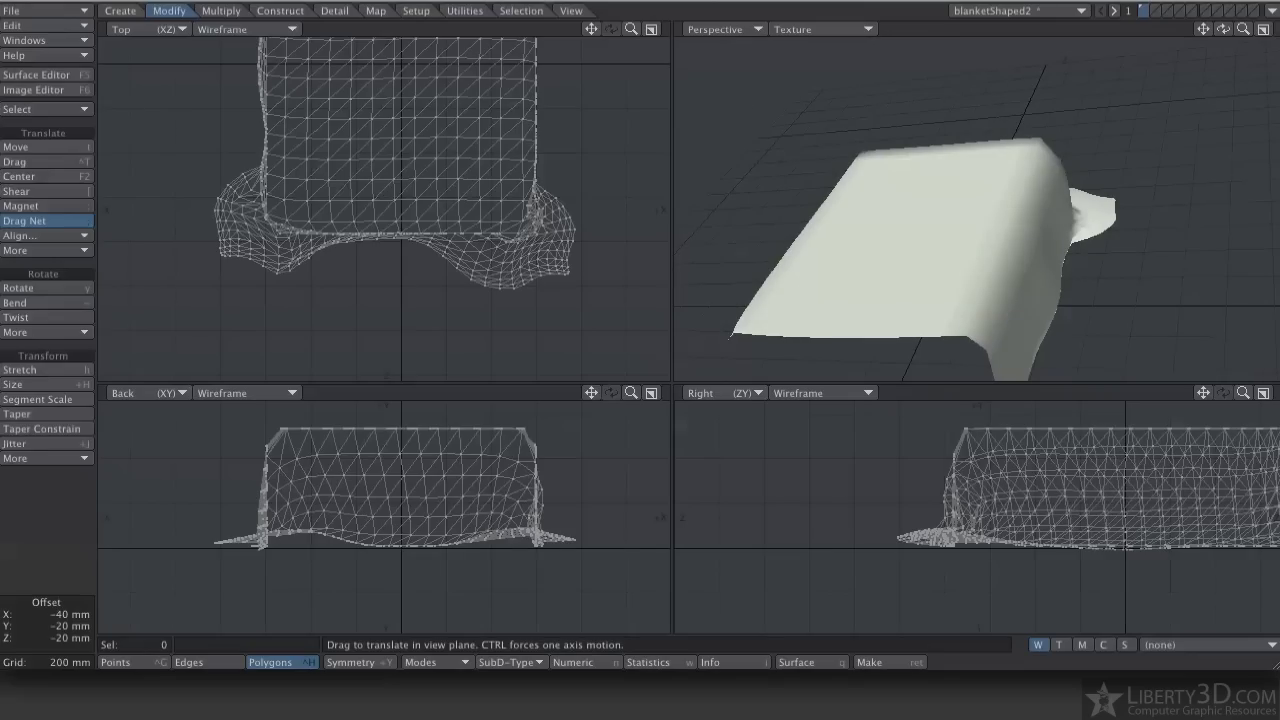
drag(1023, 372, 1040, 379)
drag(1059, 268, 955, 338)
drag(1024, 364, 1022, 362)
drag(903, 296, 901, 299)
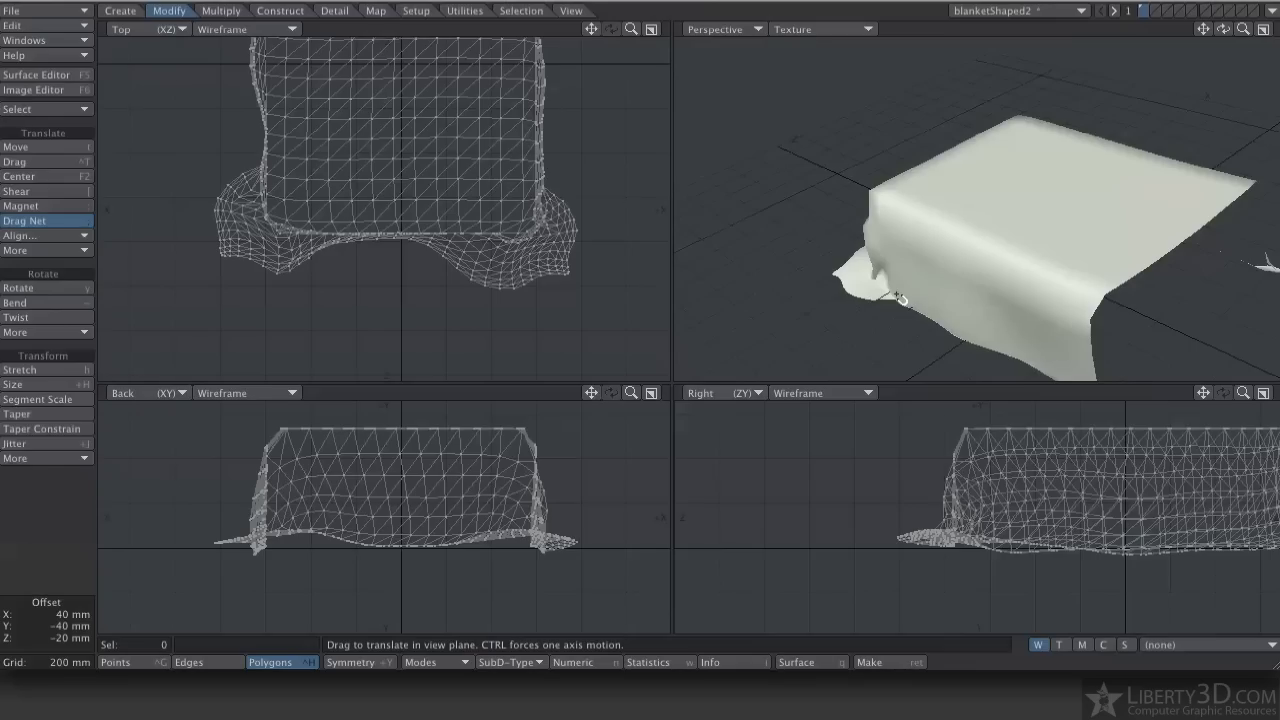
alt+drag(773, 235, 691, 209)
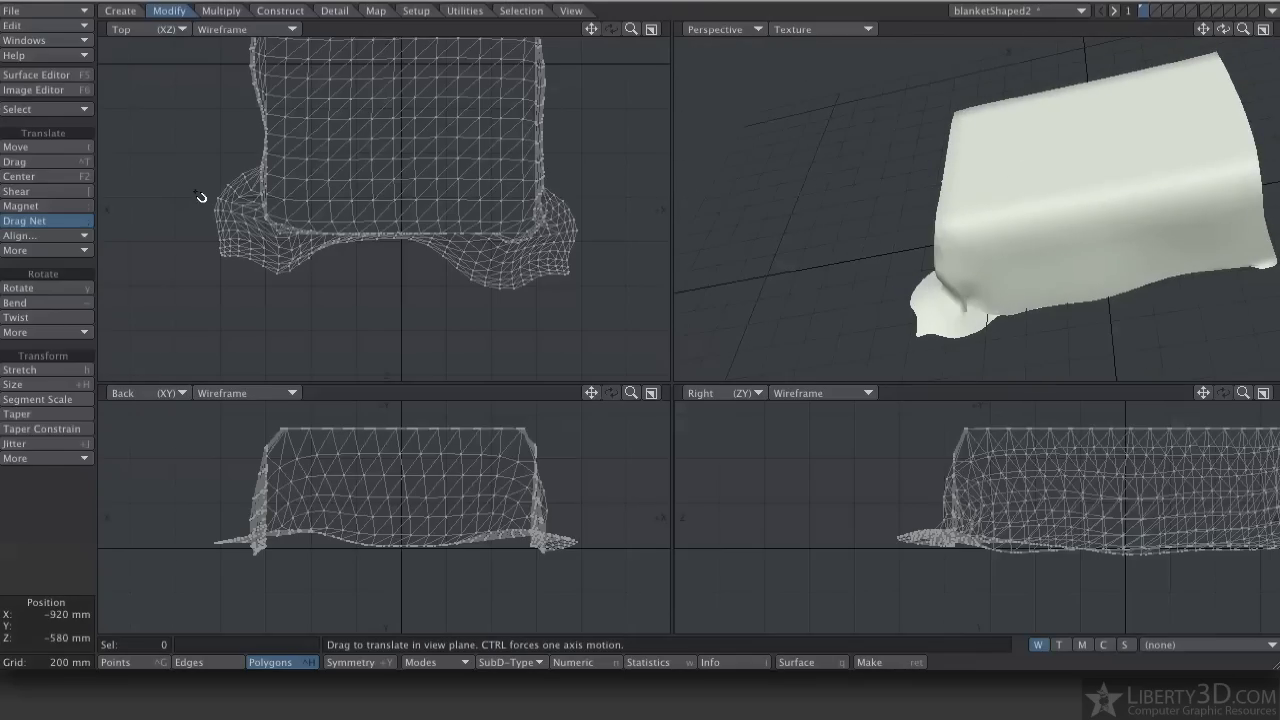
alt+drag(744, 303, 894, 137)
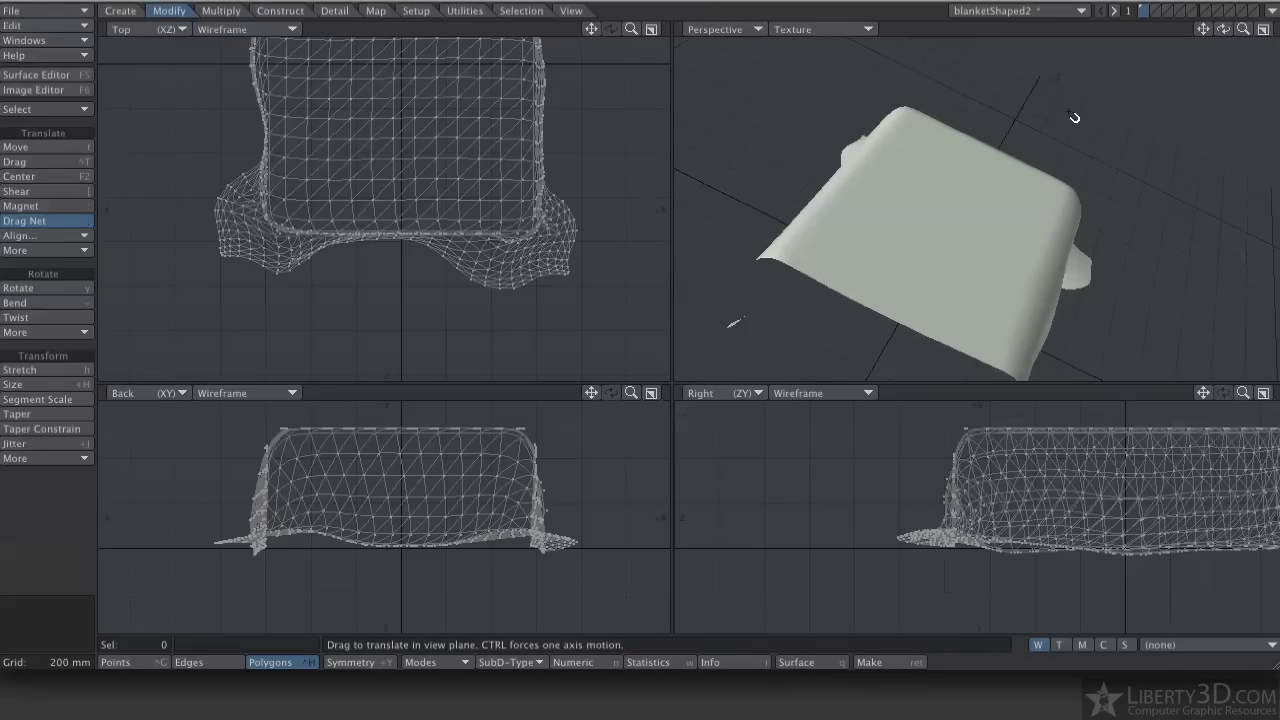